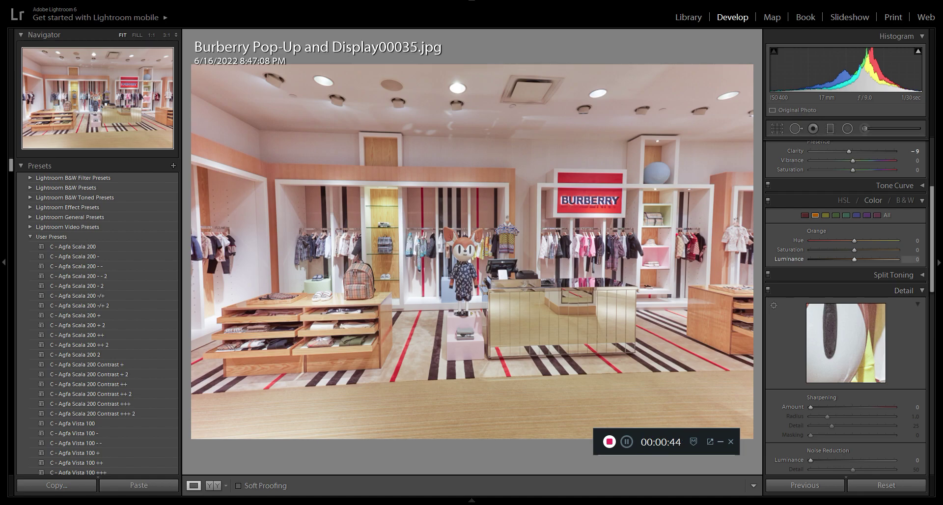
Step: Try the orange hue at -63 and +37 on the Burberry store photo, and reset it to 0
scroll(845, 307, "up", 5)
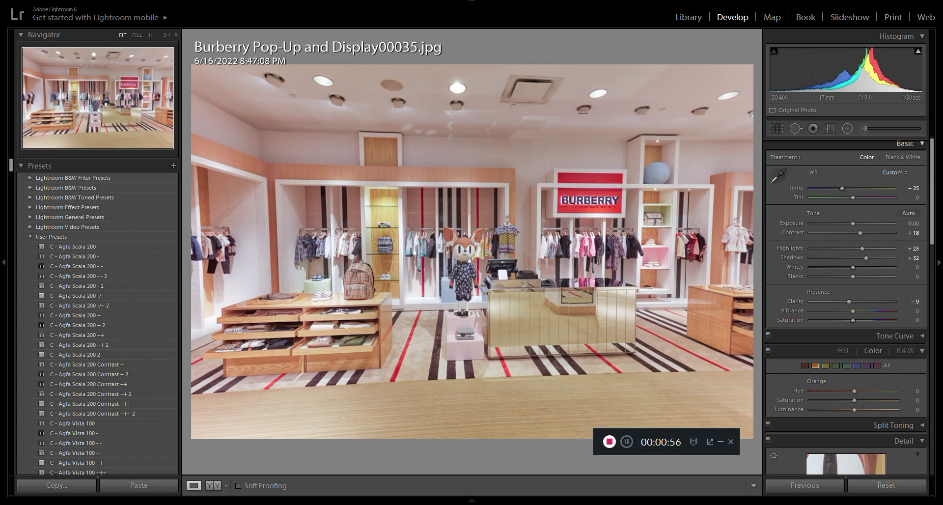
left_click(905, 143)
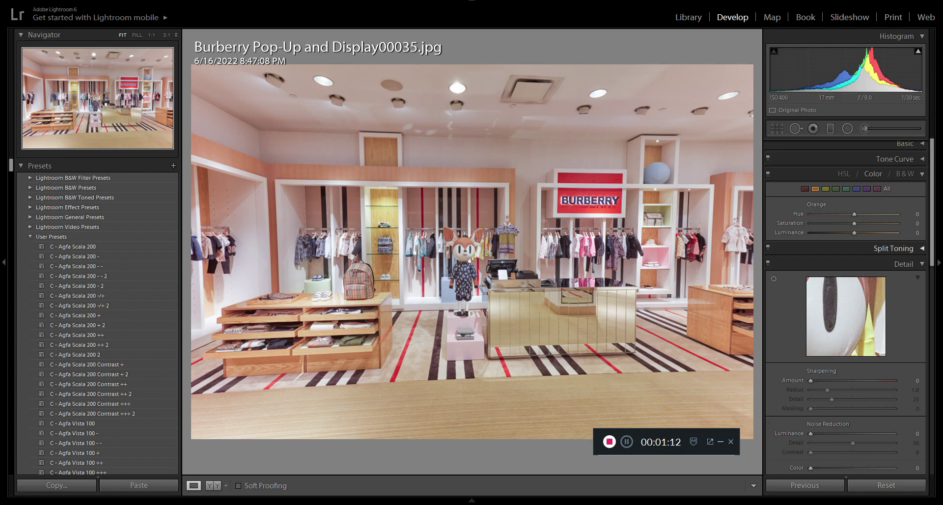
left_click_drag(854, 214, 826, 214)
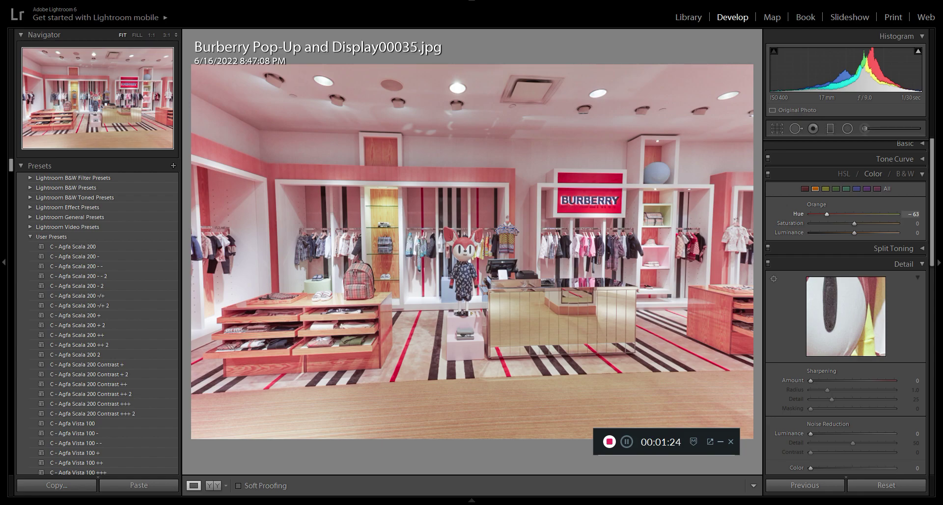
left_click_drag(826, 214, 870, 214)
left_click(913, 214)
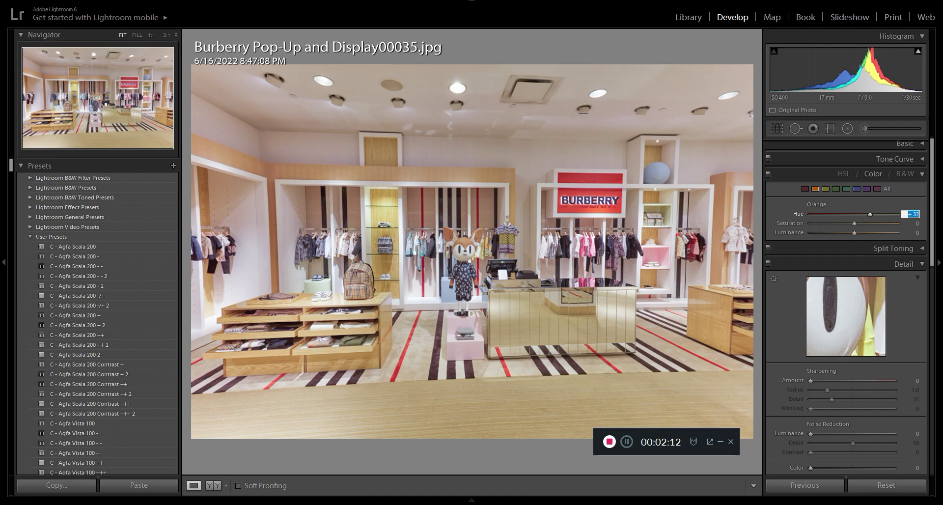
type("0")
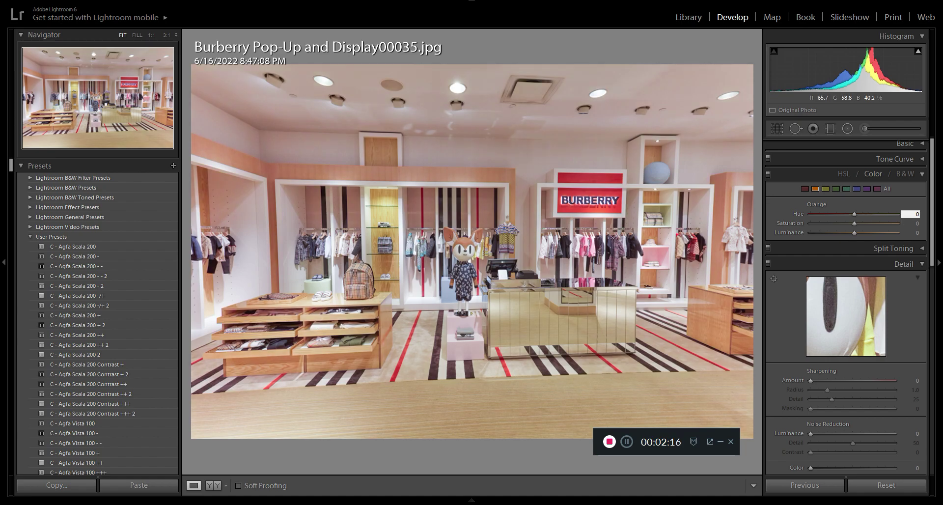
Step: Compare the original and edited store photo side by side, inspecting the shelving at 1:1 and returning to the full view
left_click(213, 485)
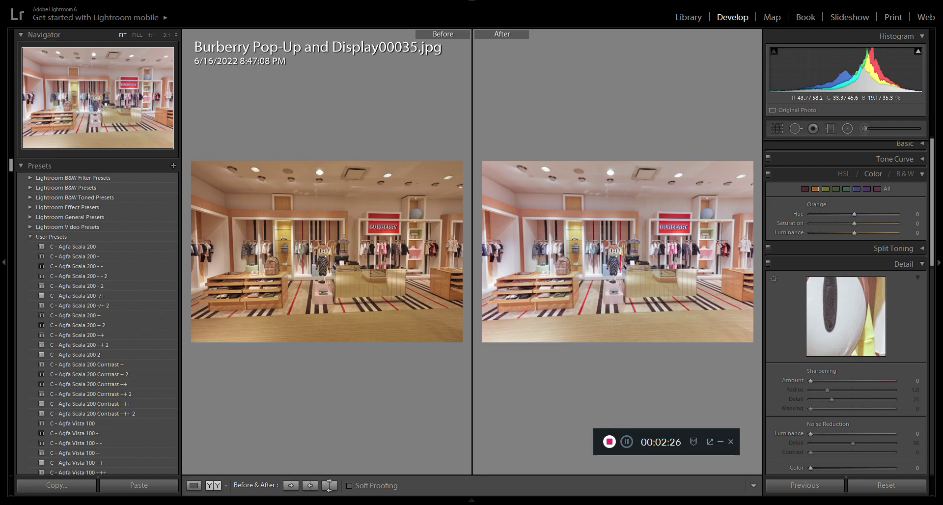
left_click(500, 218)
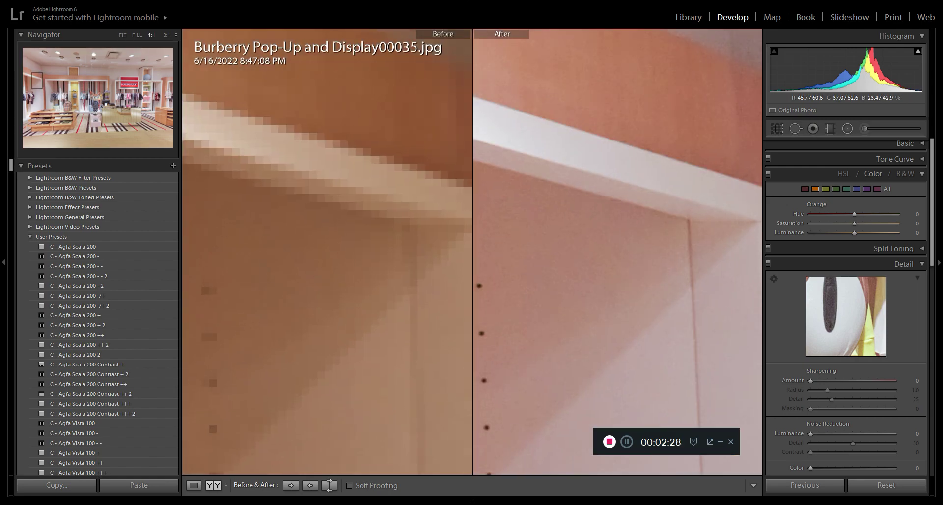
left_click(122, 35)
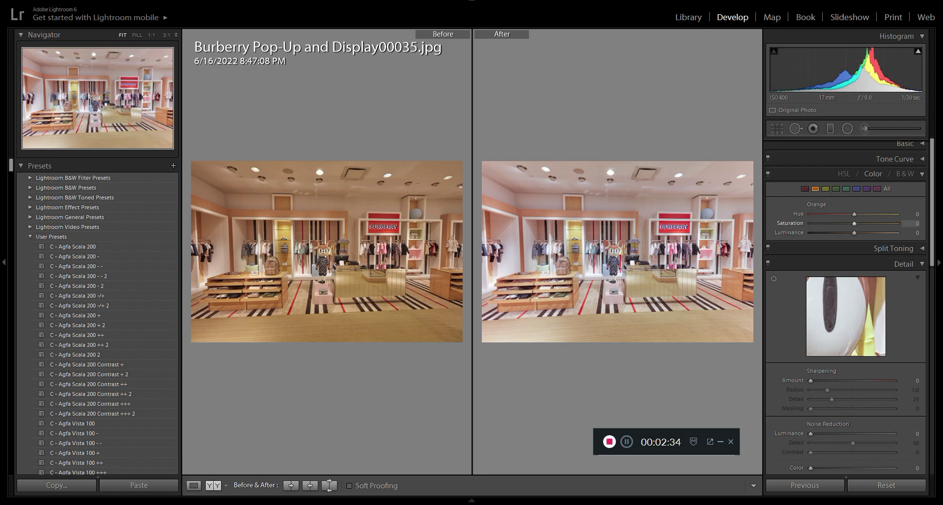
Step: Try an orange luminance of -65, inspect the wall above the shelving up close, and reset the luminance to 0
left_click_drag(854, 233, 825, 233)
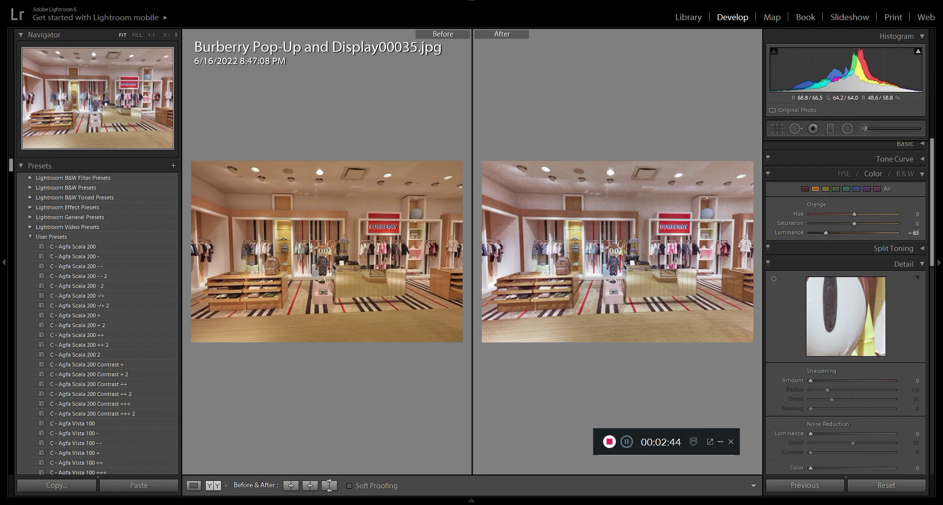
left_click(621, 199)
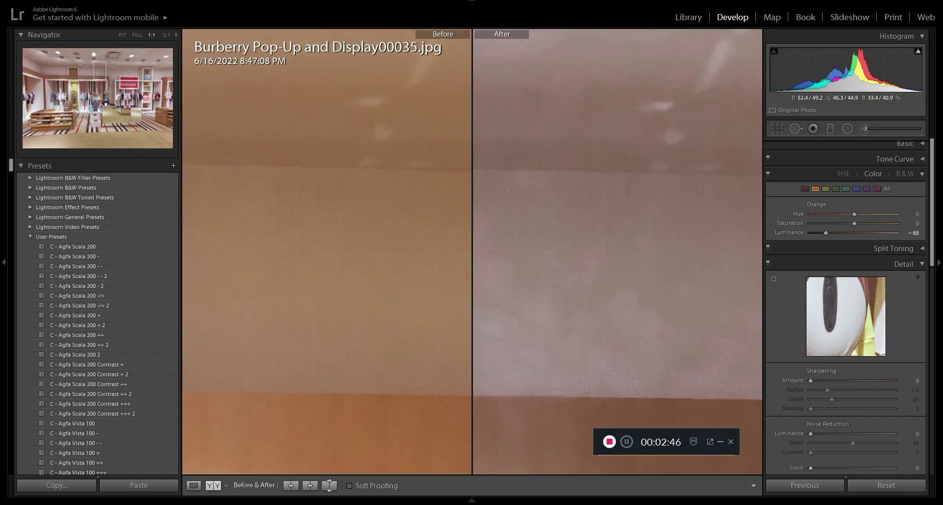
left_click(621, 199)
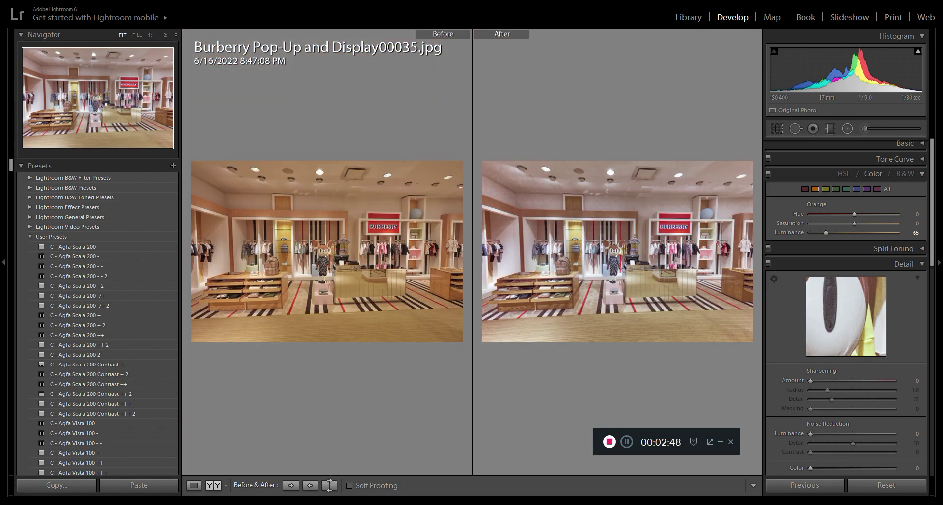
left_click(913, 233)
type("0")
key("Return")
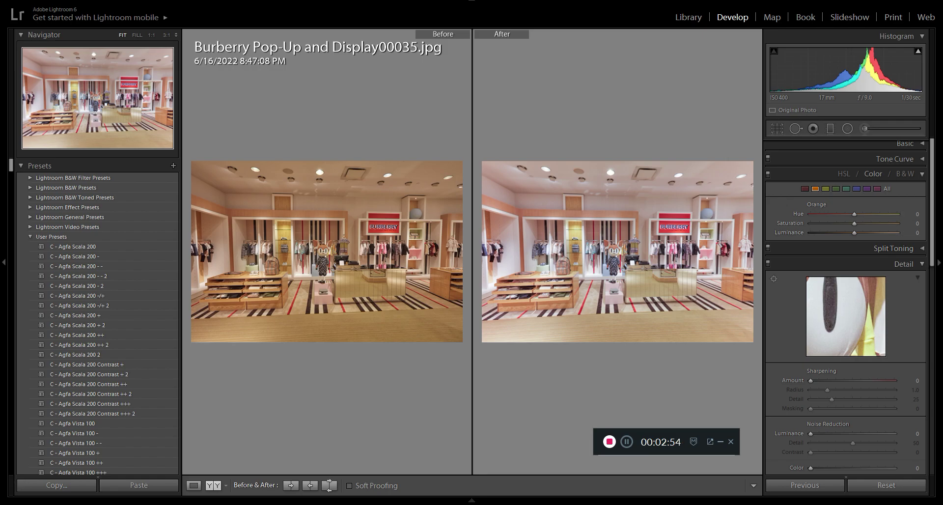
Step: Try a red luminance of -14 on the store photo and reset it to 0
left_click(805, 189)
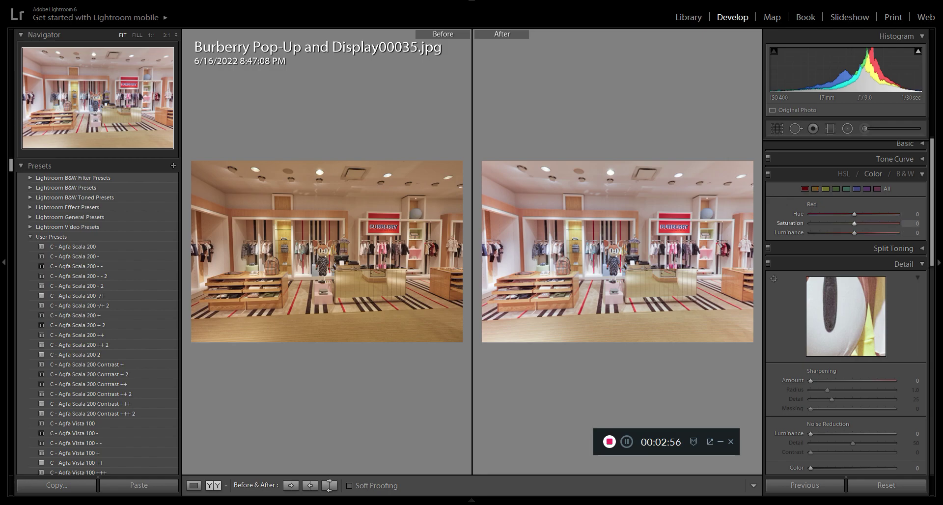
mouse_move(854, 233)
left_mouse_down()
mouse_move(810, 233)
mouse_move(848, 233)
left_mouse_up()
left_click(912, 233)
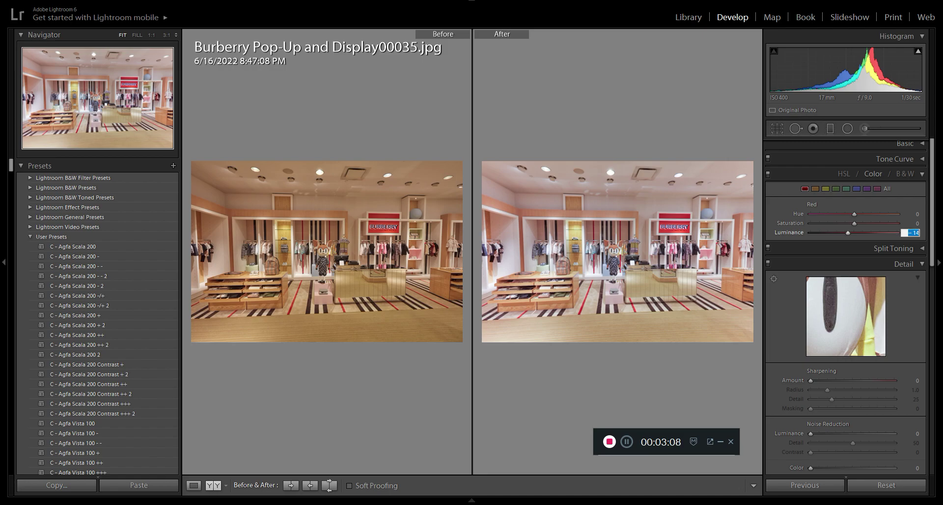
type("0")
key("Return")
Step: Try a sharpening amount of 126 on the store photo using the grayscale preview
scroll(845, 295, "down", 2)
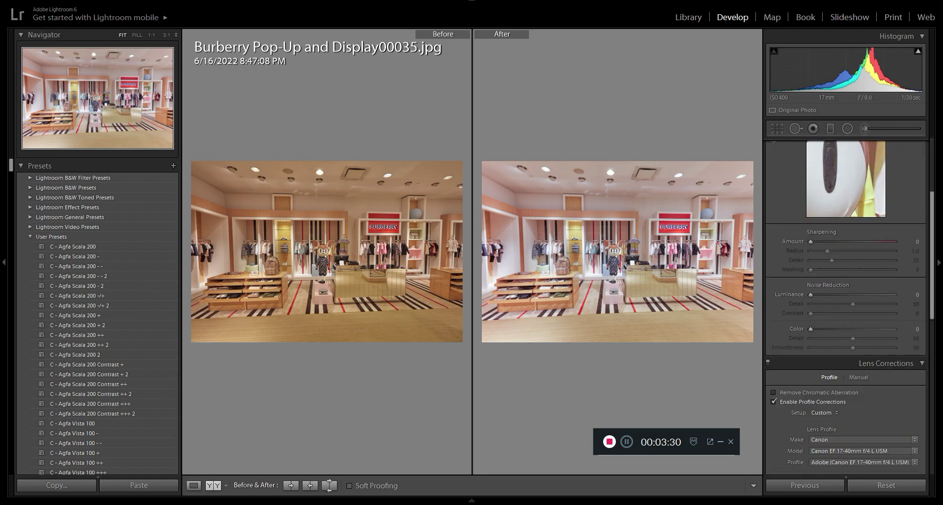
scroll(845, 275, "up", 3)
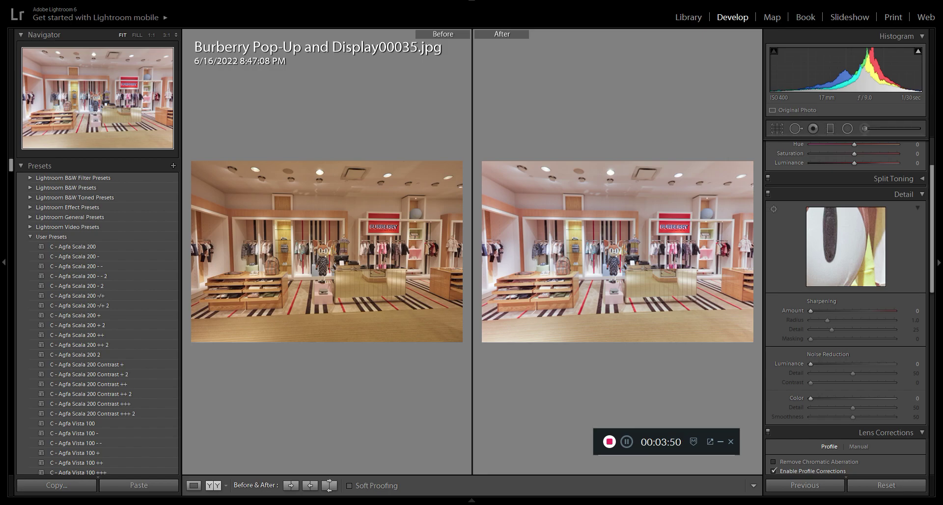
key("alt")
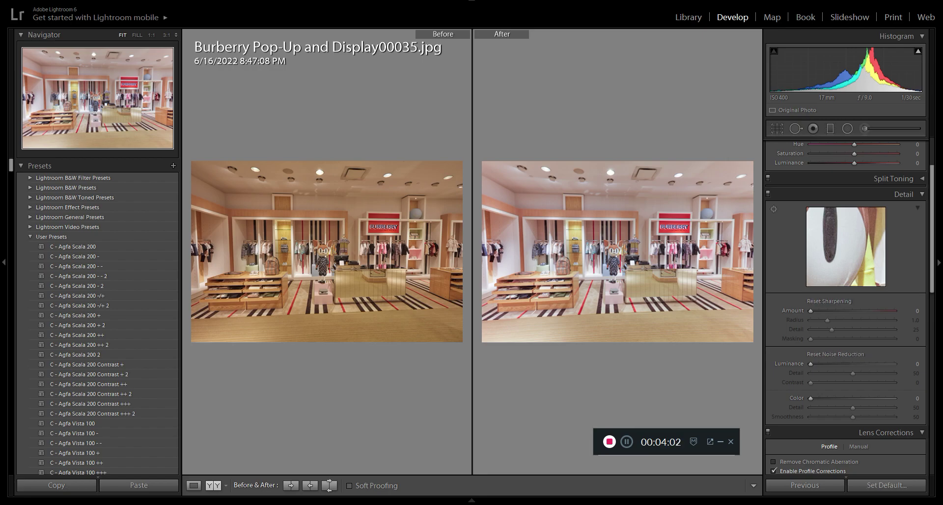
left_click_drag(810, 311, 810, 311)
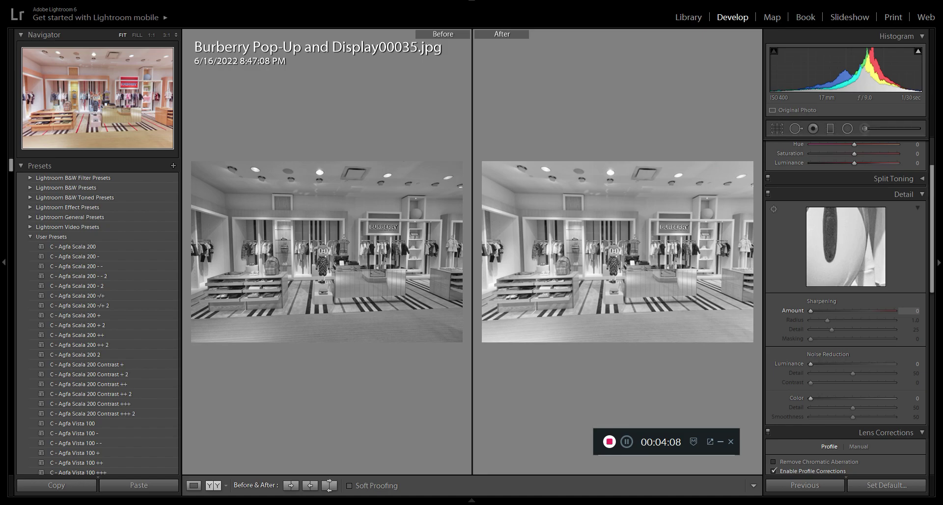
left_click_drag(810, 311, 820, 311)
left_click_drag(819, 311, 881, 311)
mouse_move(471, 500)
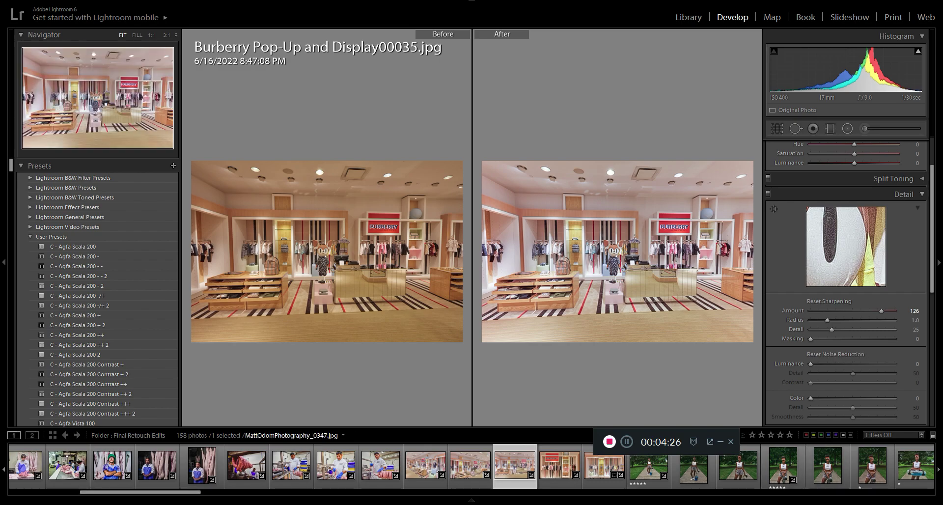
Step: Set the store photo's sharpening amount to 8
left_click_drag(881, 311, 877, 311)
left_click_drag(818, 311, 814, 310)
key("alt")
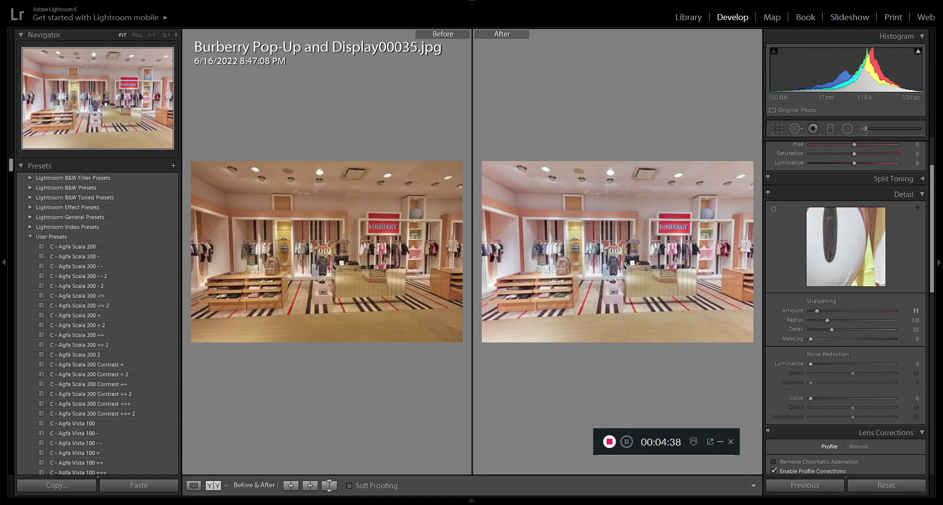
left_click(915, 311)
type("8")
key("Return")
Step: Set the sharpening masking to 20 using the black-and-white mask preview
key("alt")
left_click_drag(810, 339, 811, 339)
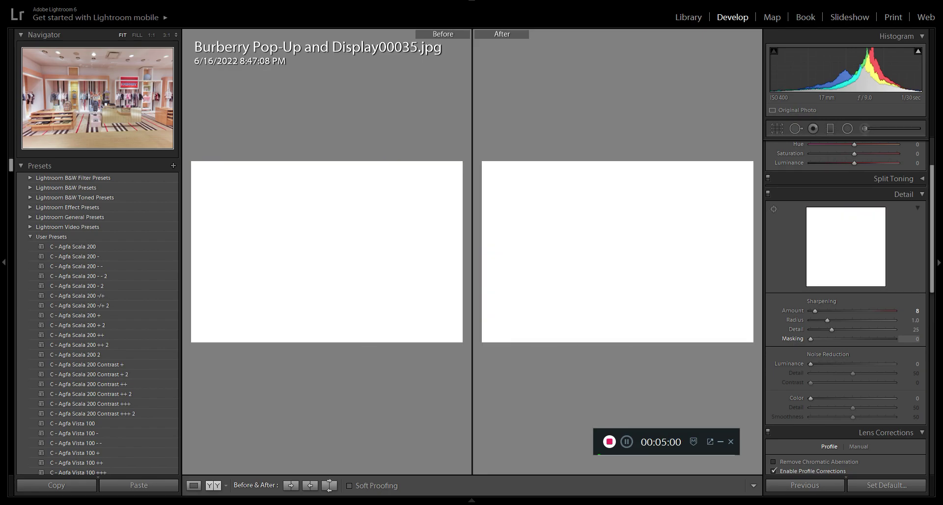
left_click_drag(810, 339, 825, 339)
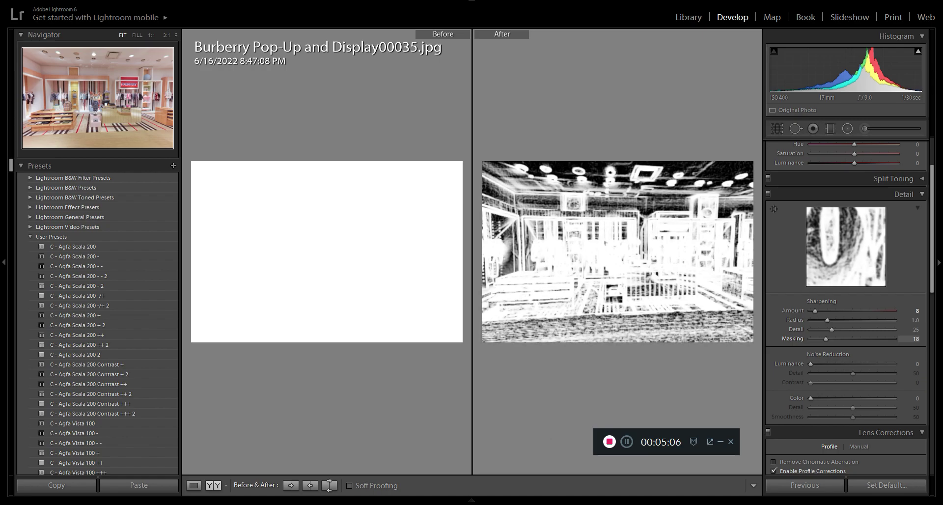
left_click_drag(826, 338, 828, 339)
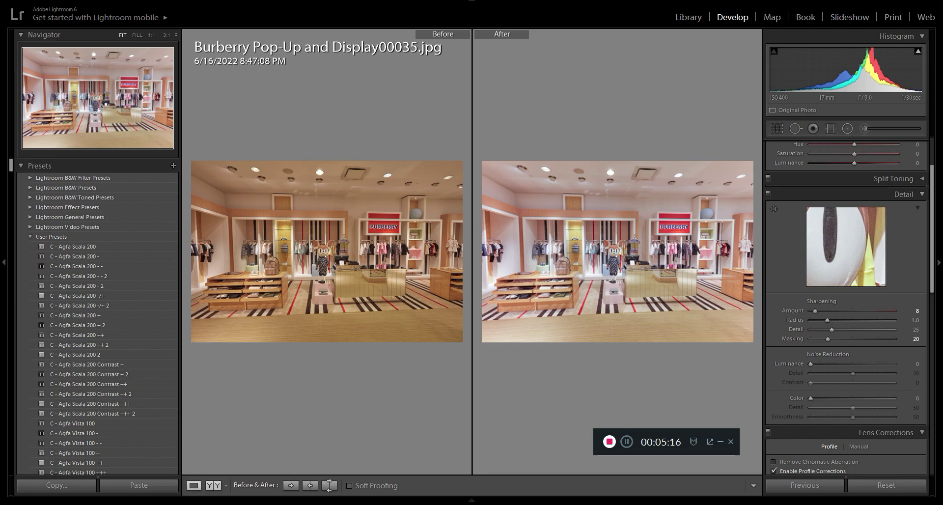
Step: Leave the before/after comparison and open the street photo of the Hotel Forty Five building
key("y")
key("F6")
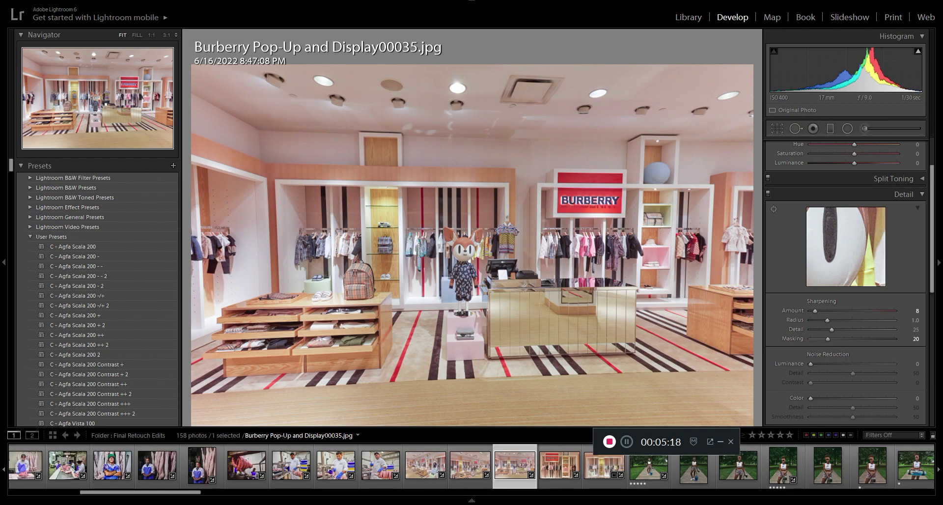
scroll(337, 466, "down", 10)
scroll(337, 466, "down", 10)
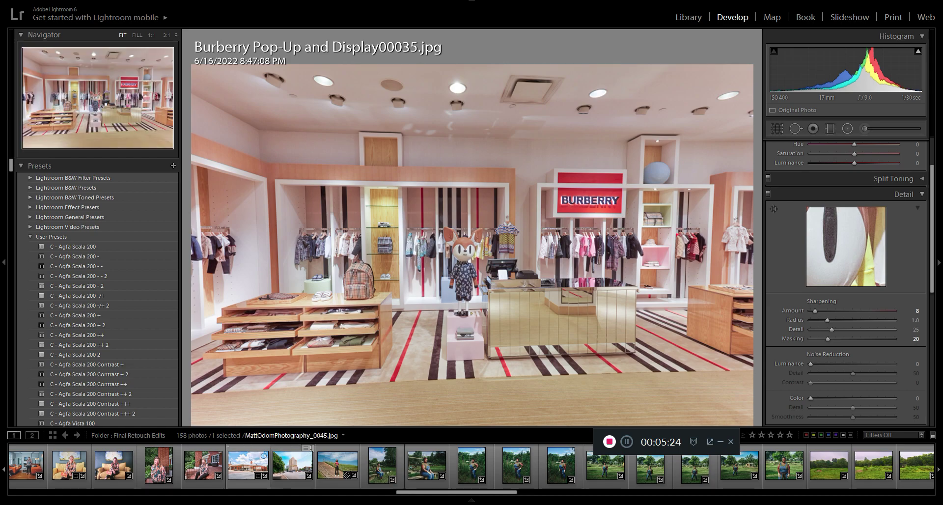
left_click(292, 464)
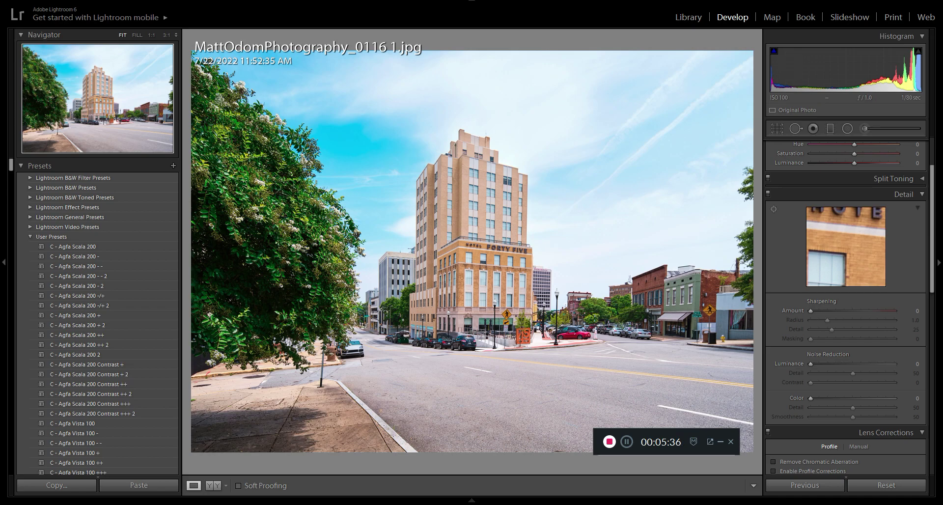
Step: Sharpen the hotel street photo with amount 5 and masking 18, and compare it side by side with the original
left_click_drag(810, 311, 813, 311)
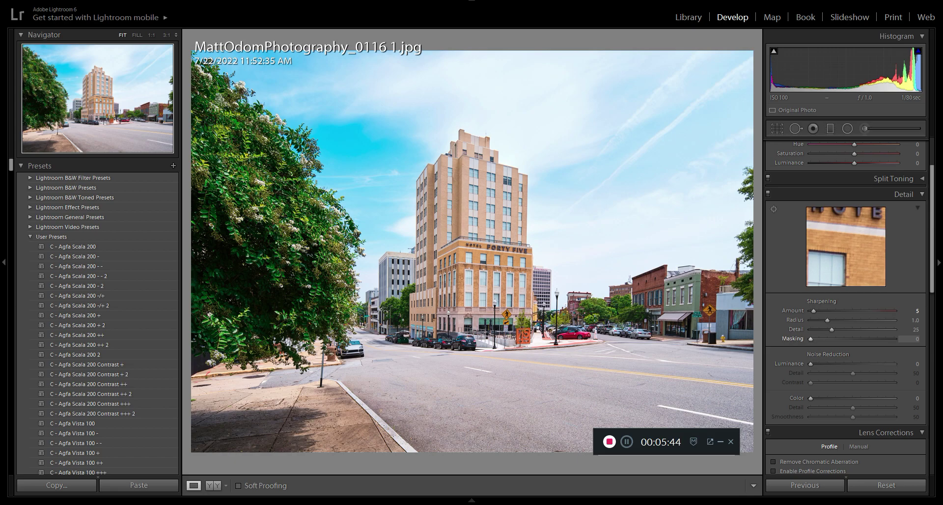
left_click_drag(811, 339, 825, 339, "alt")
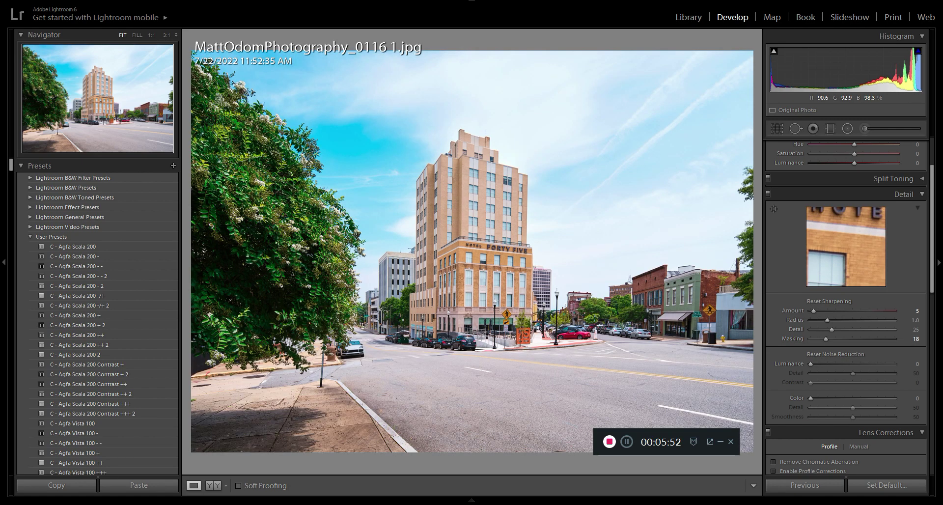
left_click(826, 339, "alt")
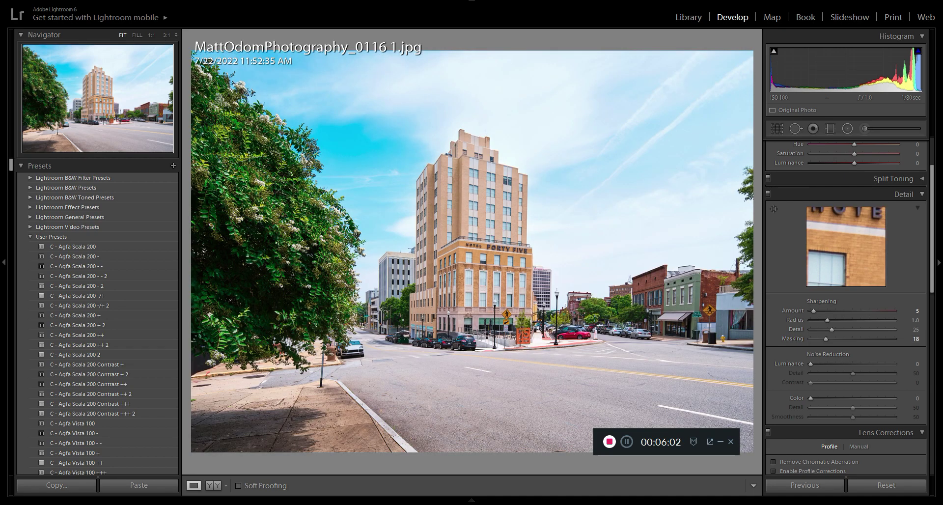
left_click(213, 485)
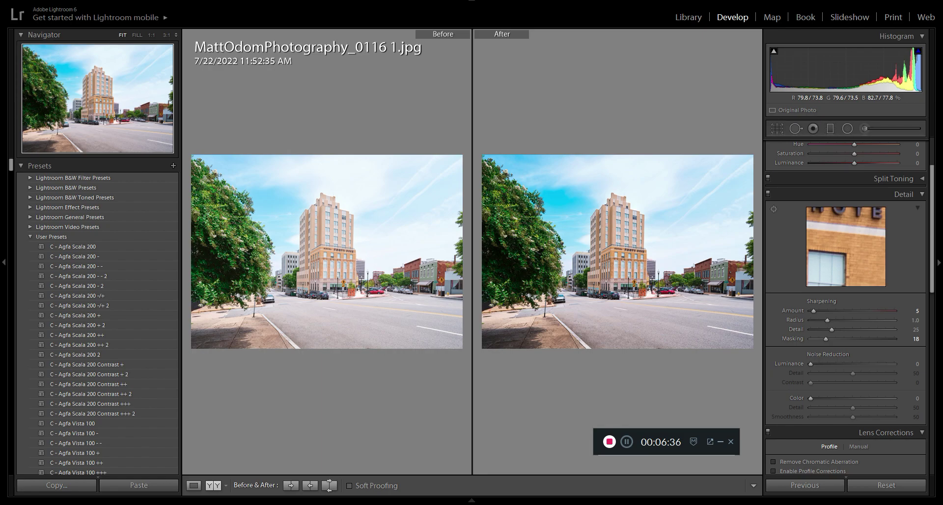
Step: Find and open the Agraria_River_01 photo of the green farm field in the photo strip
mouse_move(457, 500)
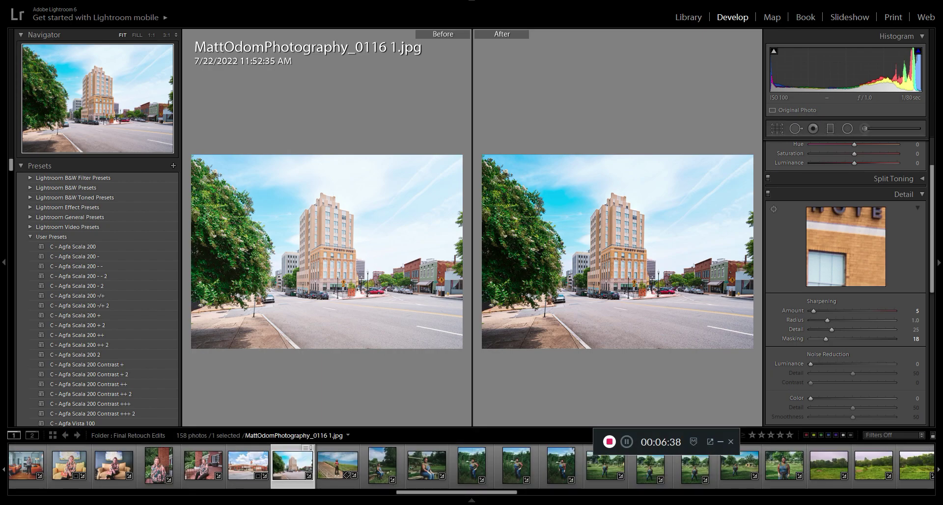
scroll(402, 467, "up", 5)
scroll(472, 465, "down", 10)
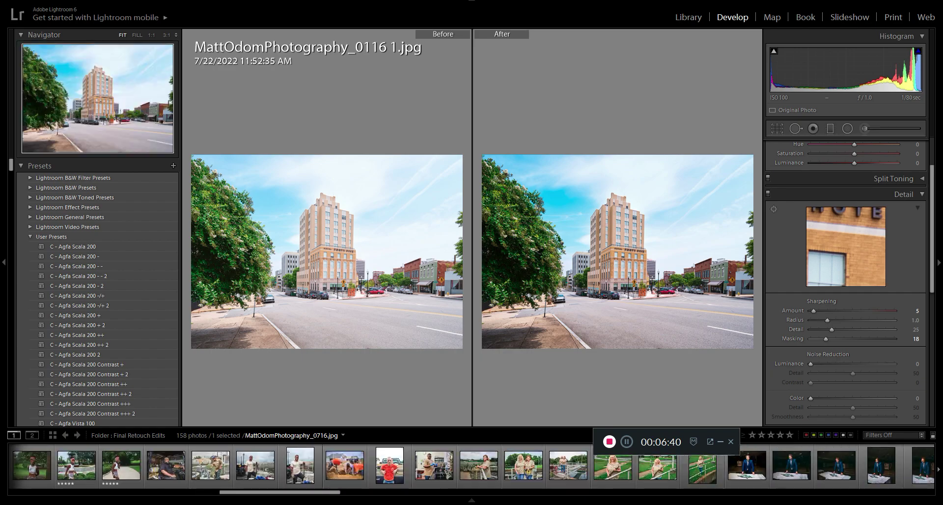
scroll(471, 465, "up", 6)
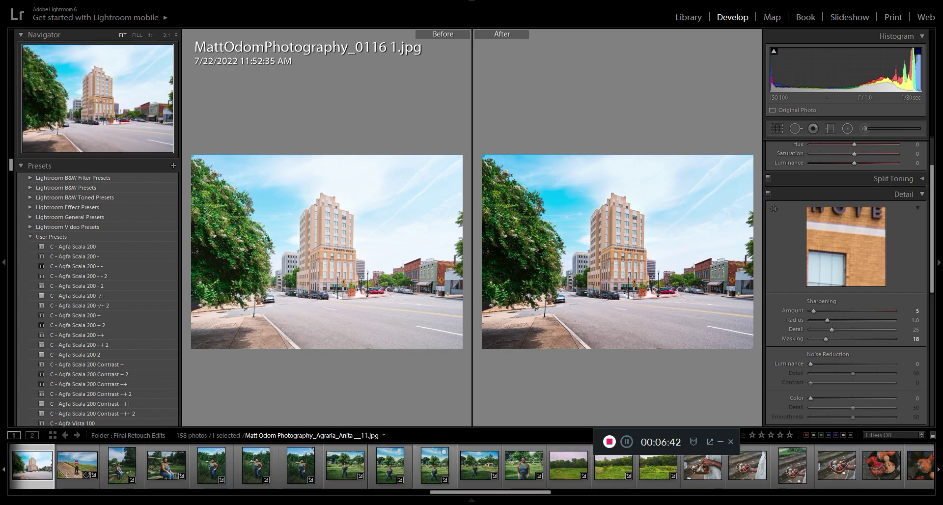
left_click(613, 465)
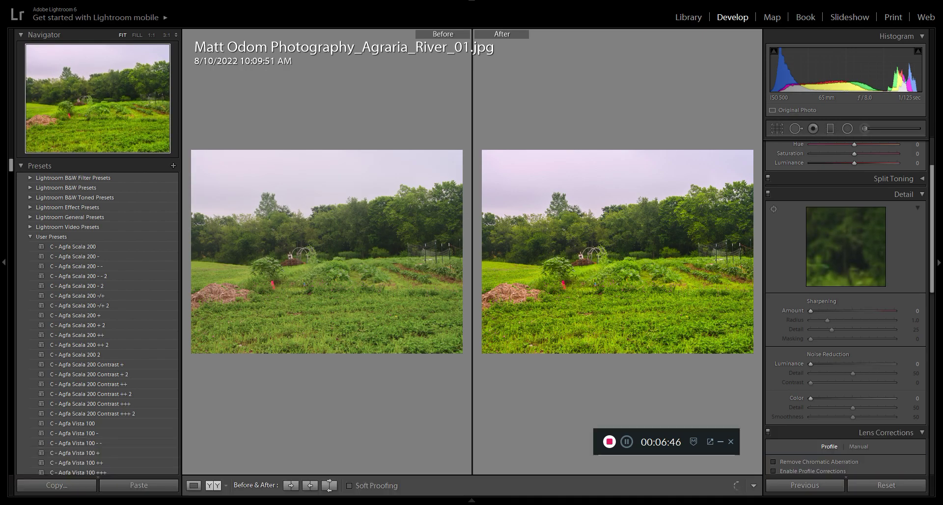
Step: Look through the noise reduction, lens correction, transform and effects settings of the farm field photo
scroll(846, 307, "up", 2)
scroll(846, 307, "down", 1)
scroll(846, 307, "up", 1)
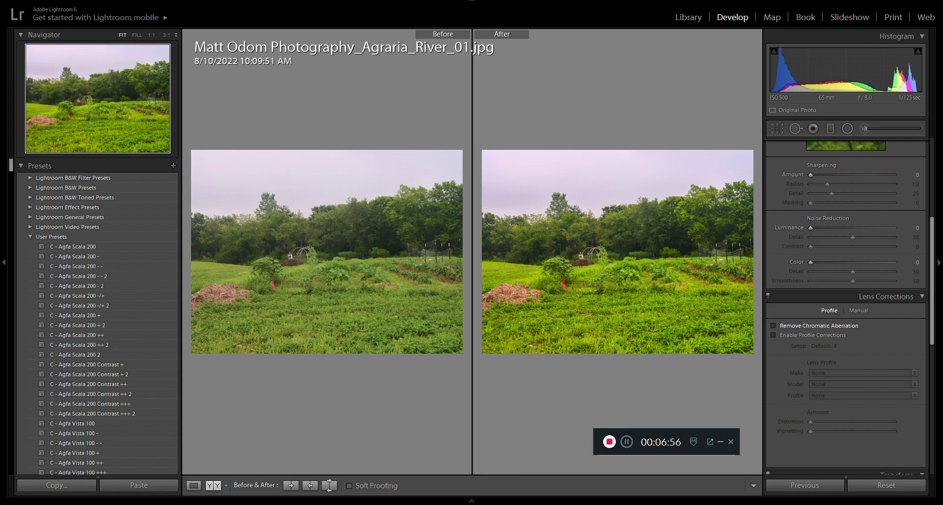
scroll(884, 297, "down", 3)
scroll(844, 296, "down", 3)
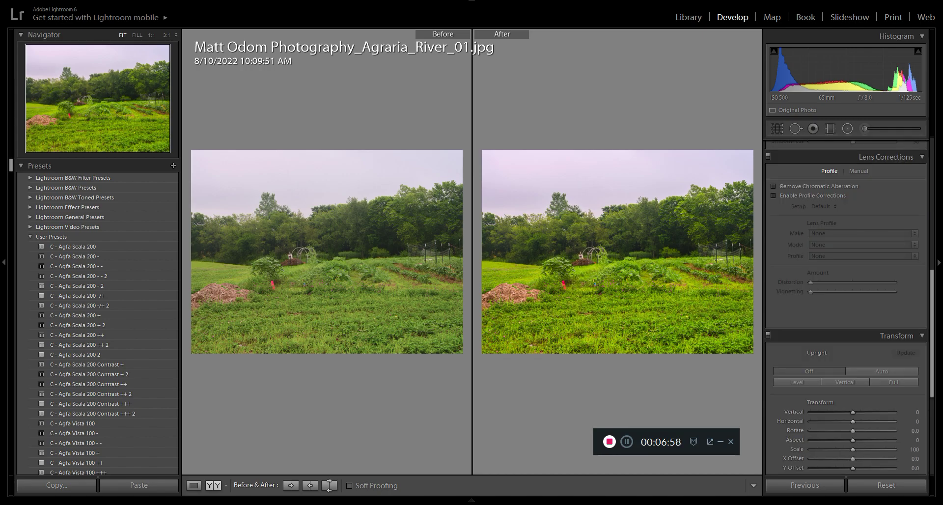
scroll(845, 297, "up", 3)
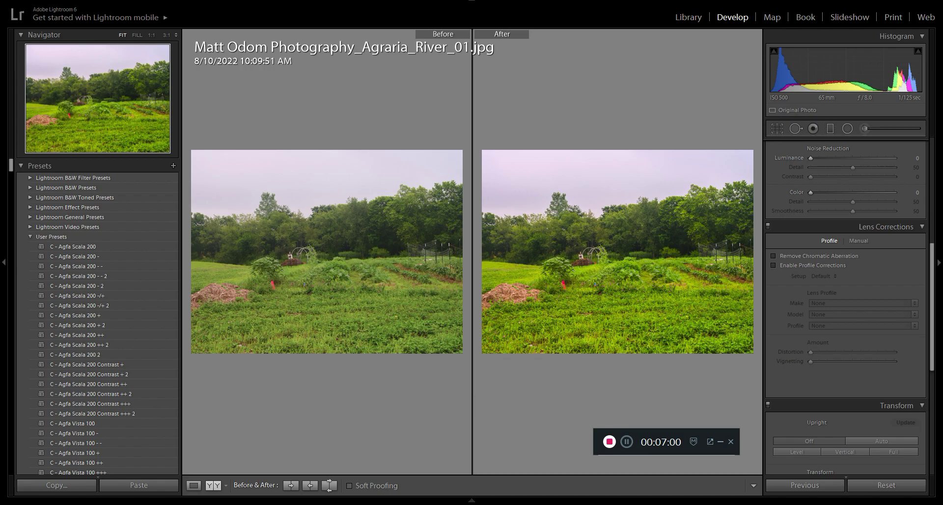
scroll(845, 296, "down", 3)
scroll(845, 297, "down", 3)
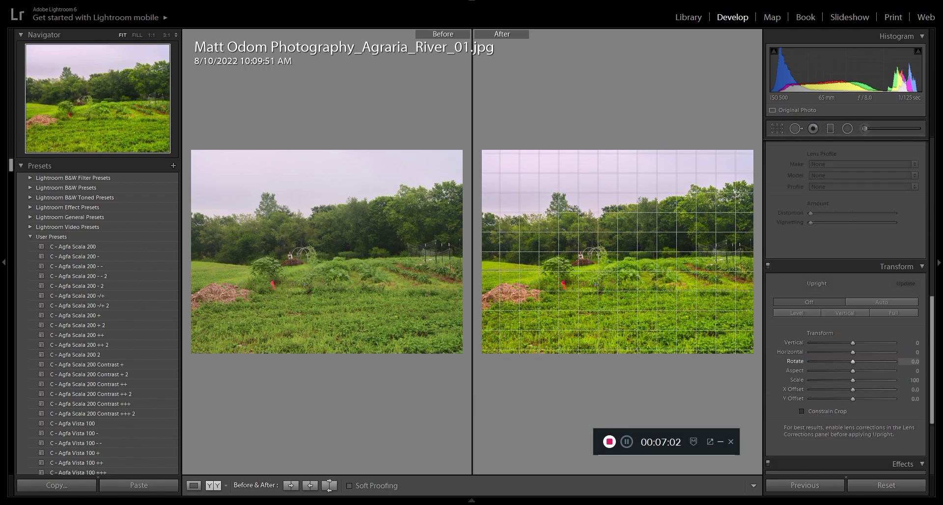
scroll(844, 307, "down", 3)
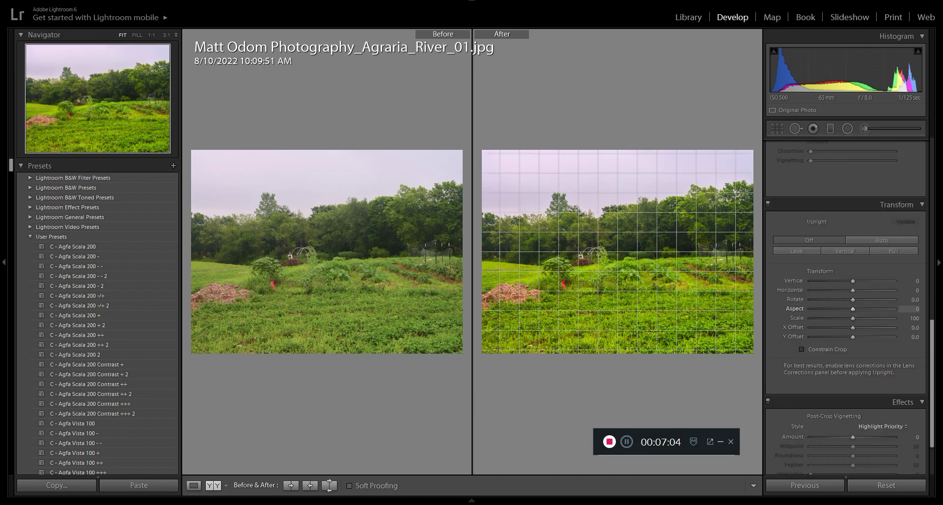
scroll(844, 307, "up", 9)
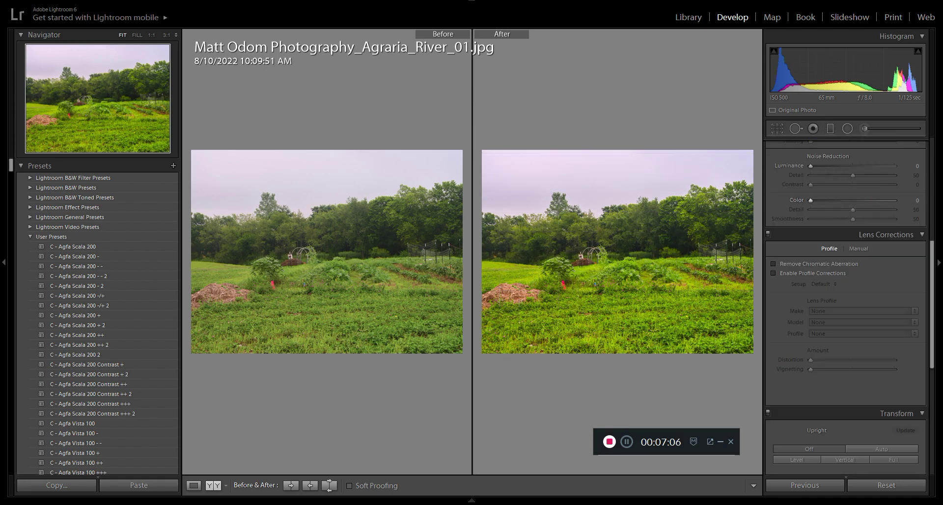
scroll(845, 266, "down", 12)
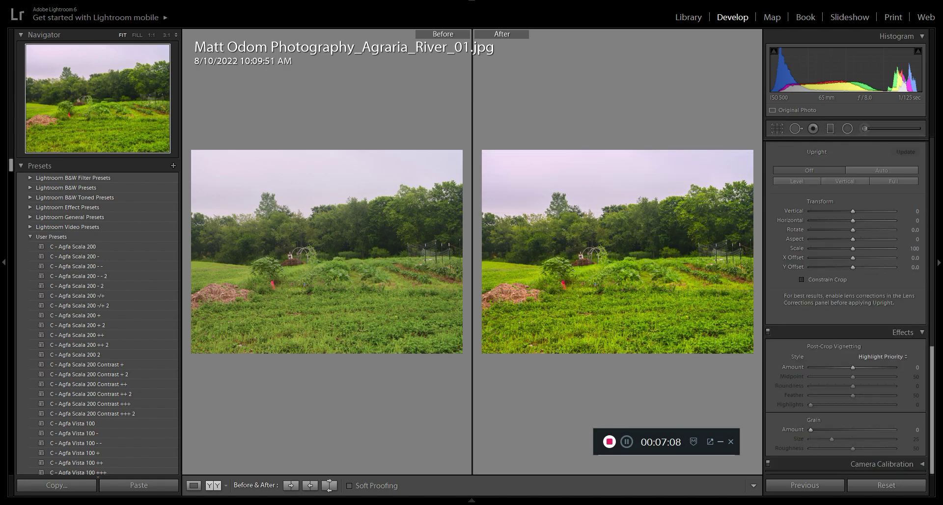
scroll(845, 307, "up", 14)
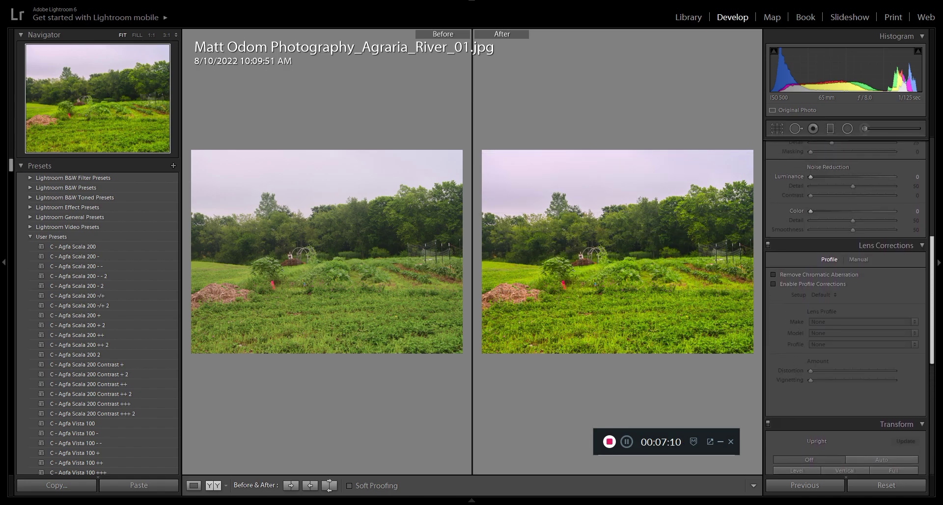
scroll(844, 307, "up", 5)
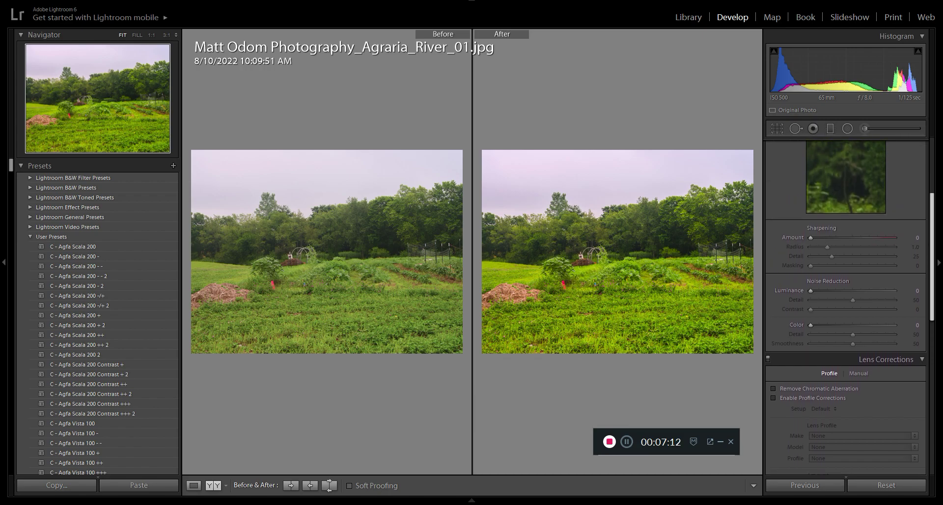
Step: Sharpen the farm field photo with amount 4 and masking 89, and inspect the grass and clover at 1:1 against the original
left_click_drag(932, 273, 931, 277)
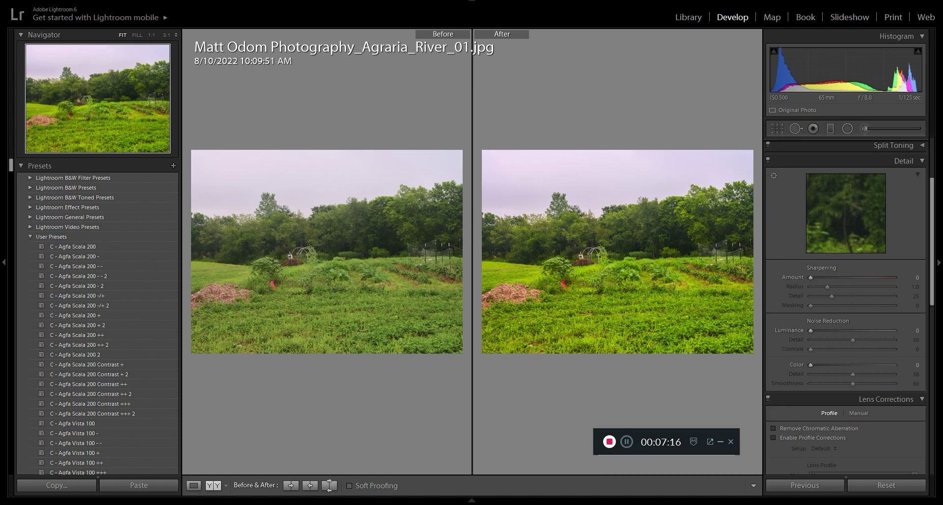
left_click_drag(810, 278, 811, 278)
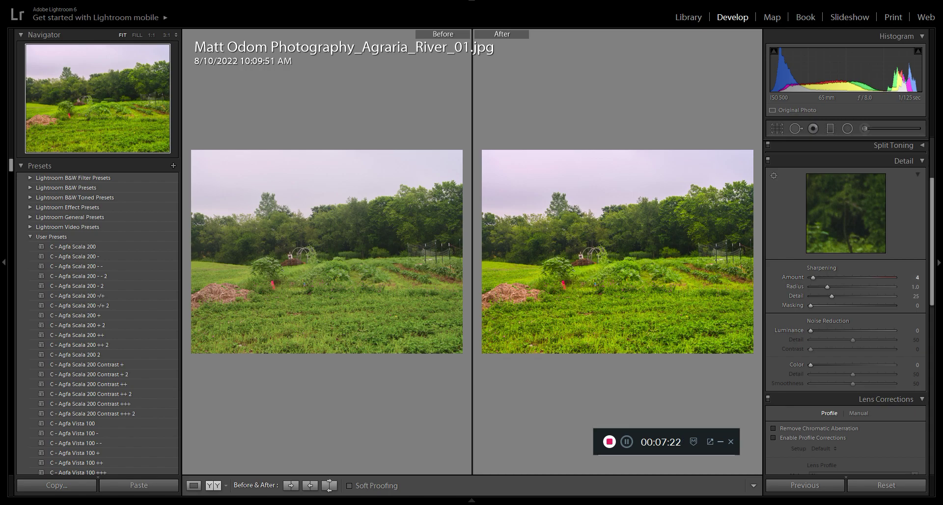
left_click_drag(810, 305, 885, 306)
left_click(543, 308)
left_click_drag(543, 308, 562, 301)
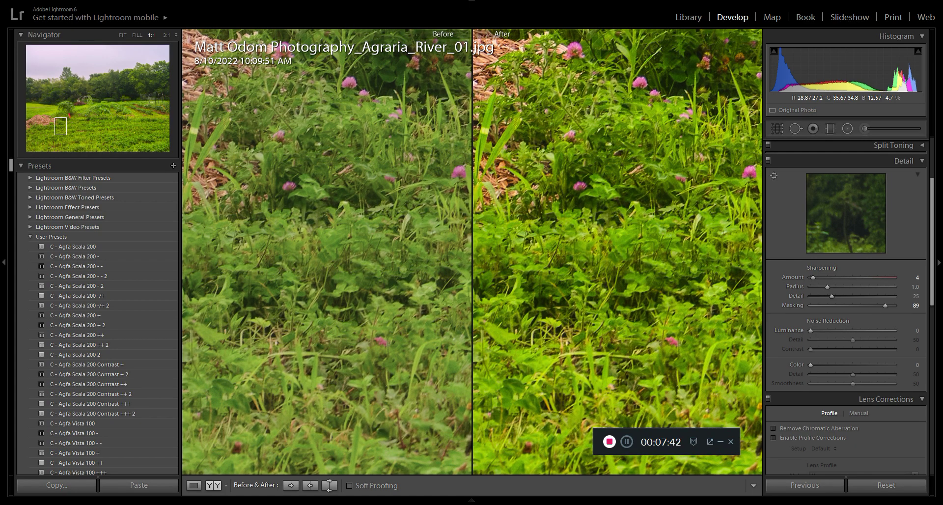
left_click(561, 301)
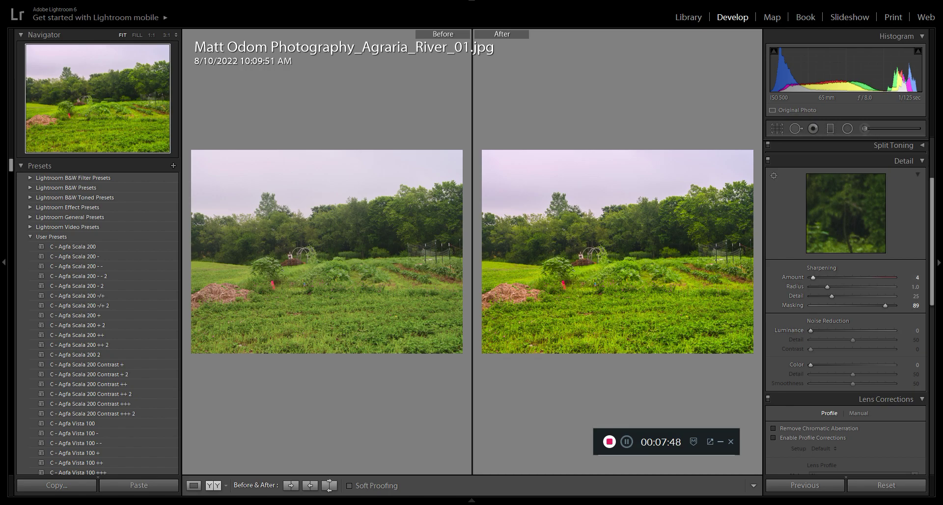
Step: Set the sharpening masking to 74 and inspect the mulch pile at 1:1 in the before/after comparison
left_click_drag(885, 305, 872, 305)
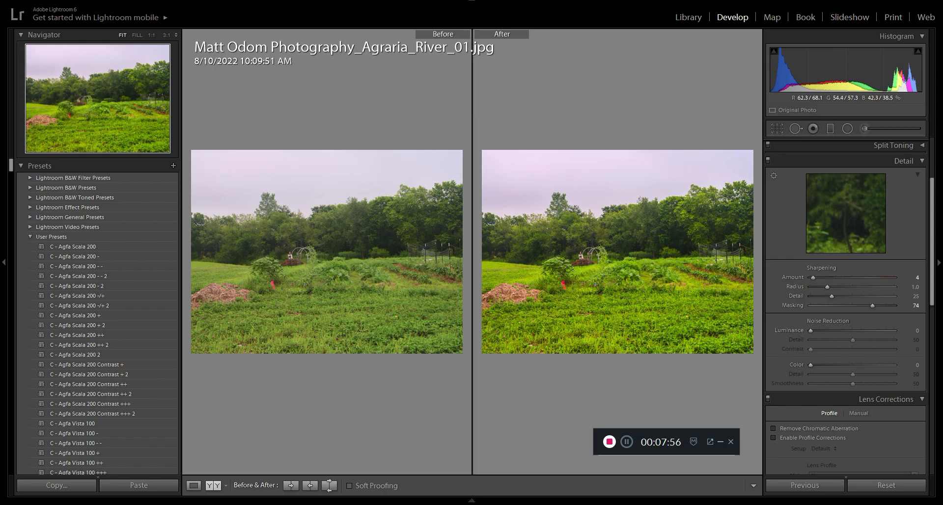
left_click(499, 283)
left_click_drag(503, 299, 489, 195)
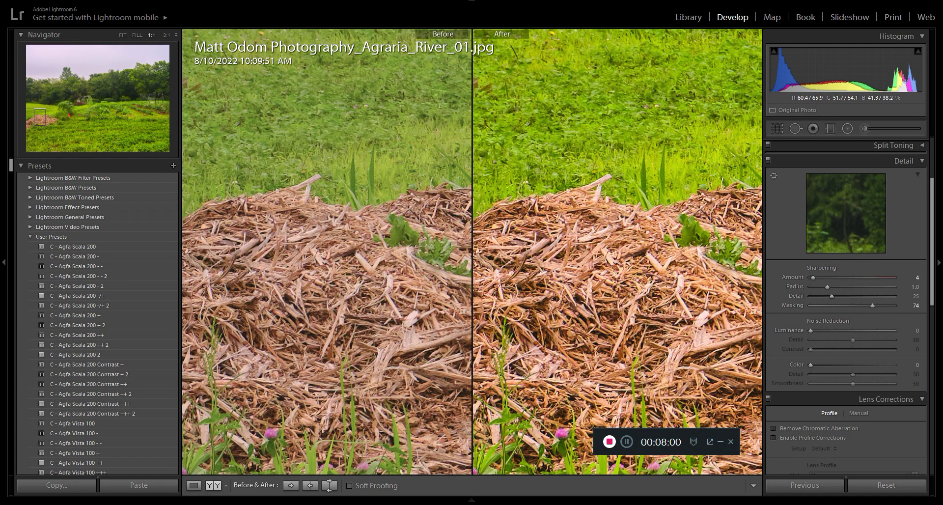
left_click(495, 216)
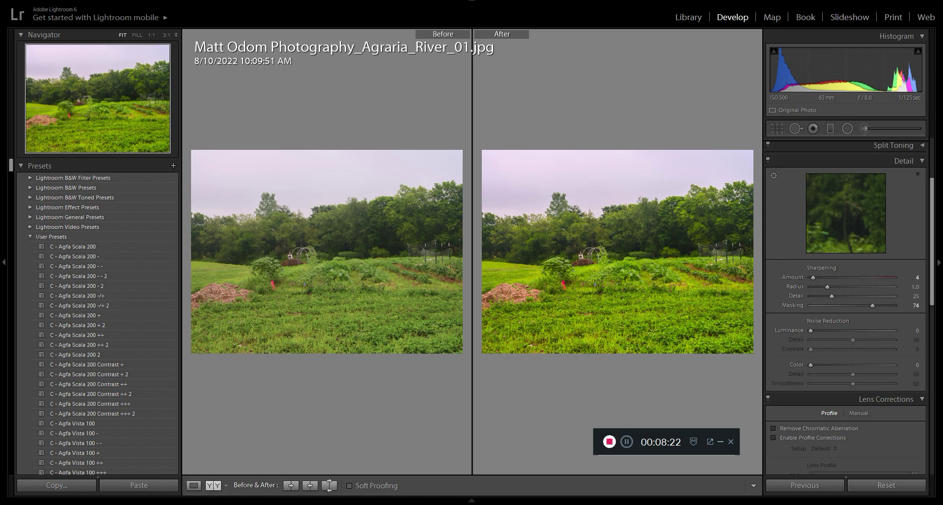
Step: Adjust the farm field photo's green color to hue +5 and saturation -32
scroll(846, 265, "up", 3)
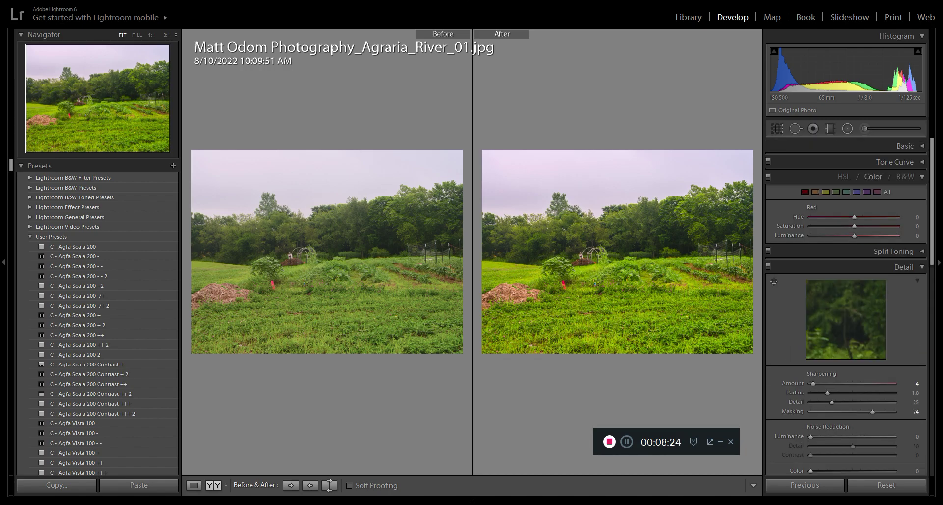
left_click(835, 192)
mouse_move(854, 226)
left_mouse_down()
mouse_move(836, 226)
mouse_move(873, 217)
mouse_move(810, 216)
mouse_move(874, 216)
mouse_move(855, 216)
left_mouse_up()
Step: Browse the photo strip and open the staircase portrait 1895, followed by the kitchen portrait 0092
mouse_move(471, 501)
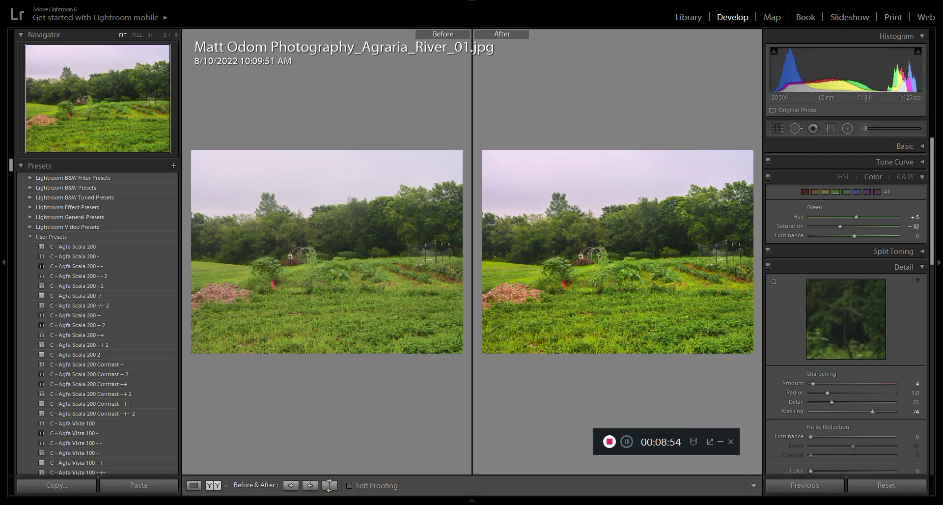
scroll(795, 402, "down", 3)
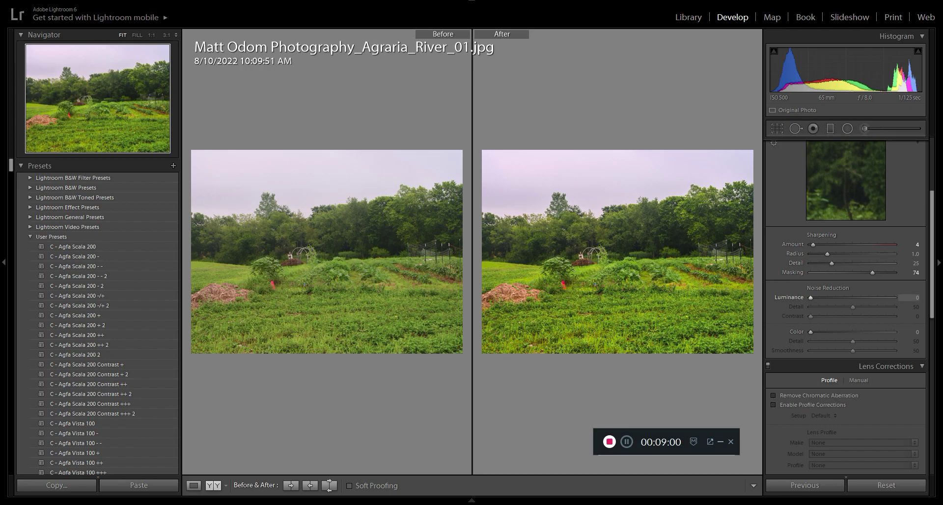
mouse_move(516, 500)
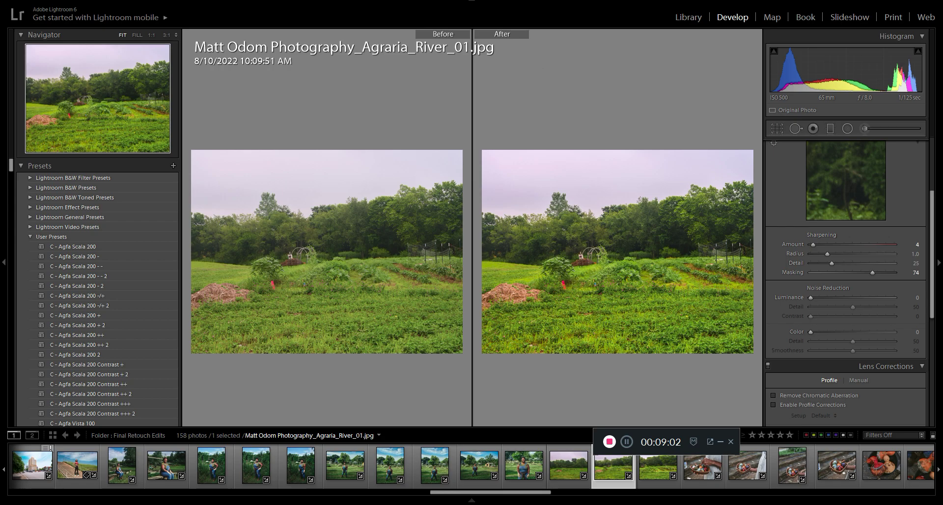
scroll(570, 467, "down", 2)
scroll(569, 467, "down", 4)
scroll(570, 467, "up", 8)
scroll(570, 466, "up", 6)
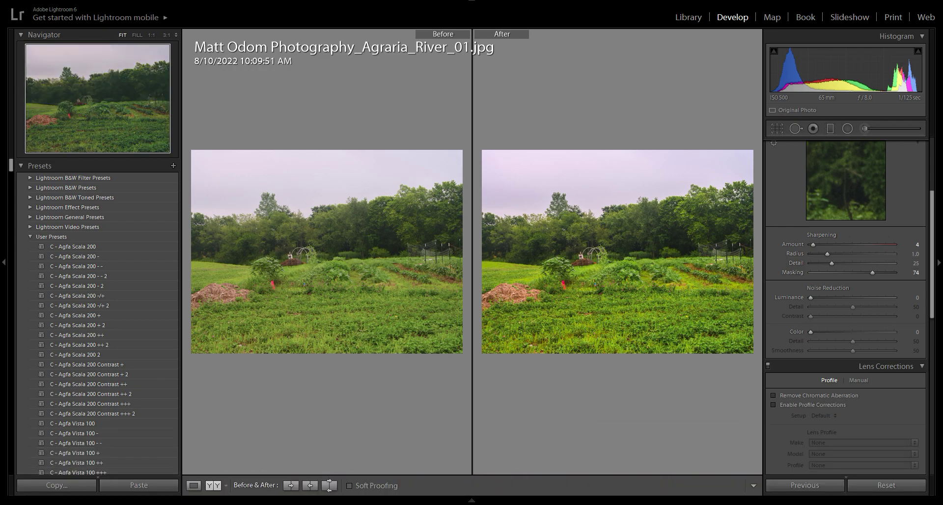
mouse_move(76, 499)
left_click(75, 465)
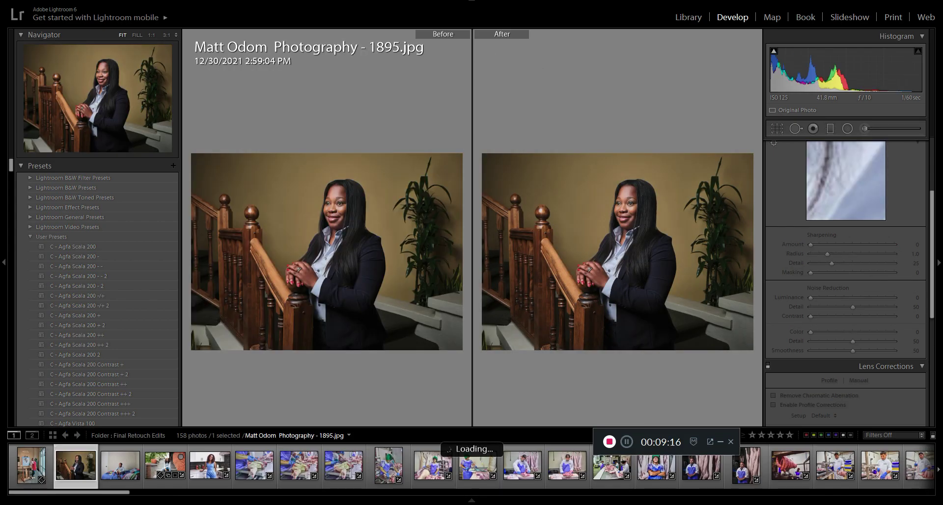
left_click(209, 465)
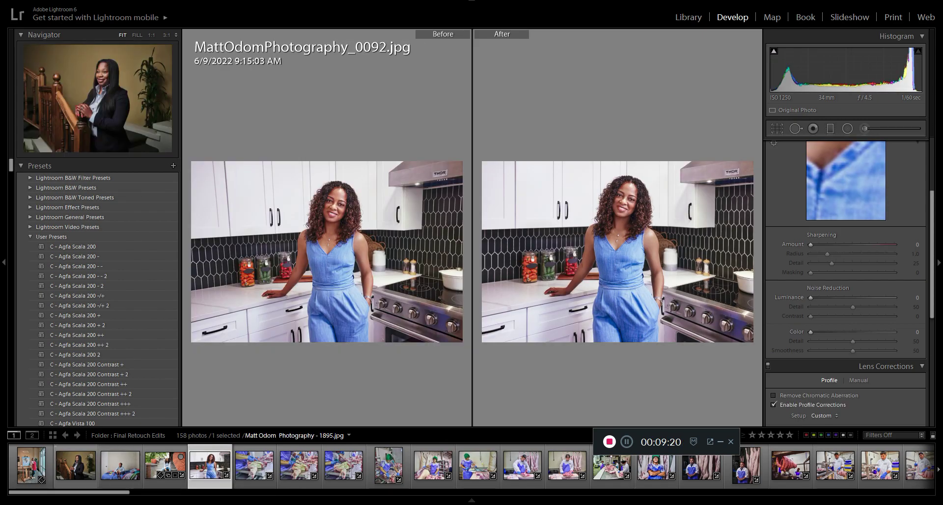
Step: Open photo 0675 of the meat-cutting room and view the worker in the green cap at 1:1
scroll(388, 465, "down", 3)
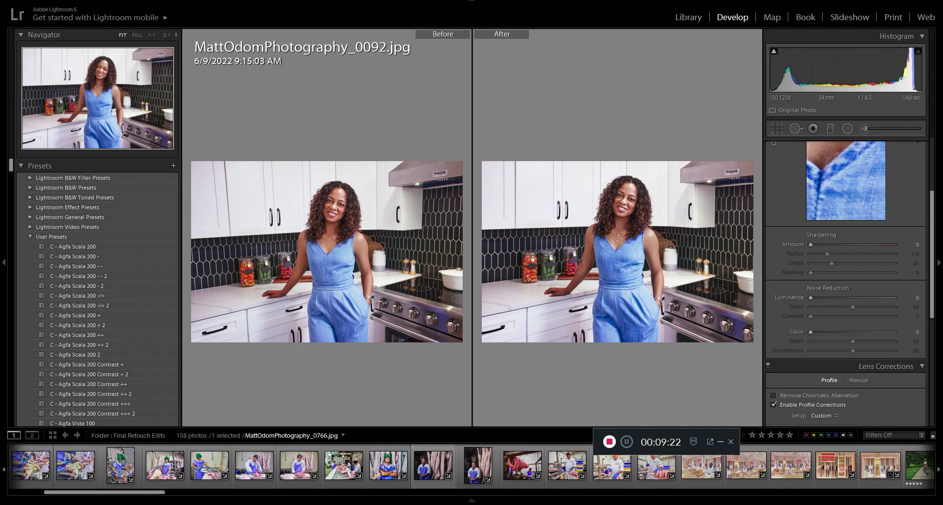
left_click(344, 465)
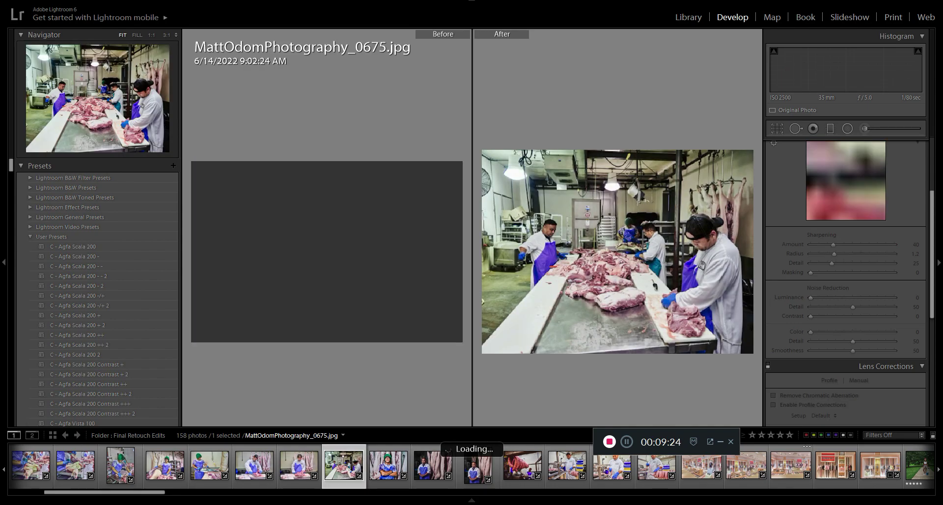
left_click(335, 211)
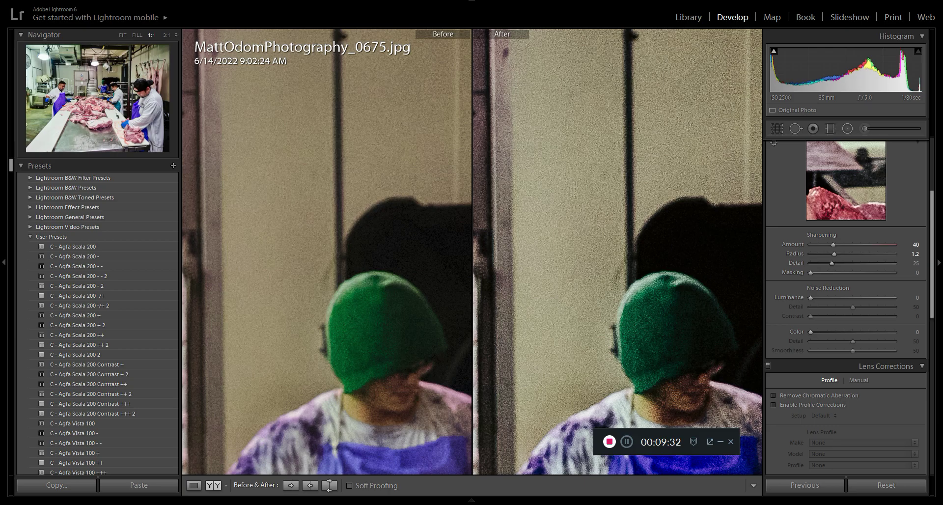
Step: Try luminance noise reduction at 91 and at 21 on the meat-cutting photo, and reset it to 0
left_click_drag(810, 297, 817, 298)
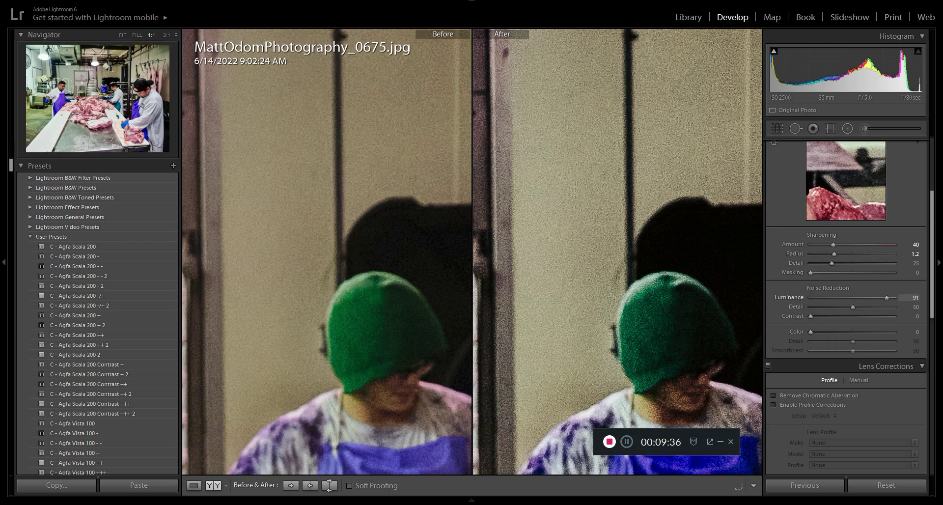
left_click_drag(886, 297, 818, 298)
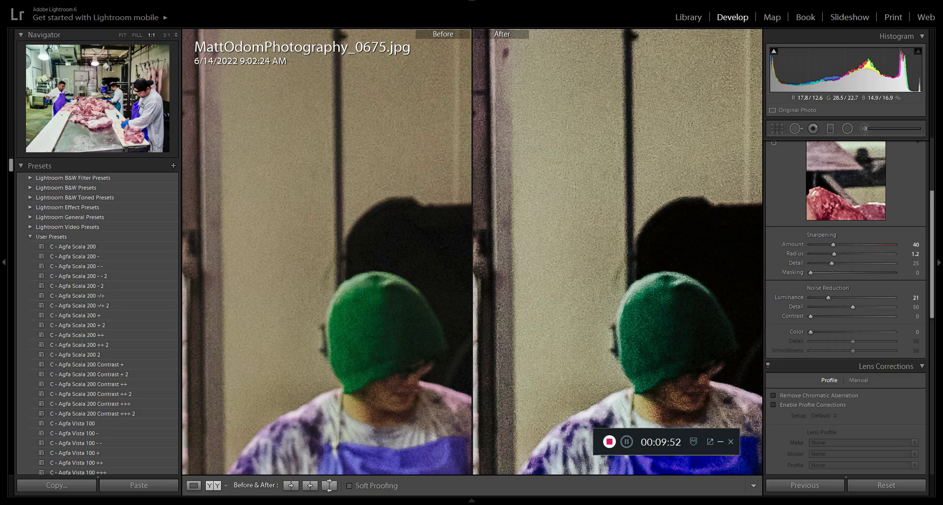
key("z")
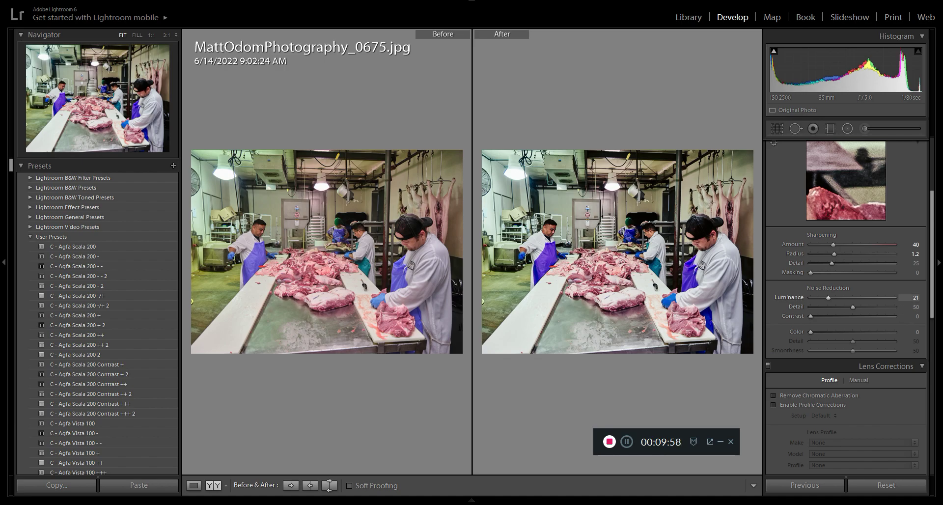
left_click_drag(819, 298, 811, 297)
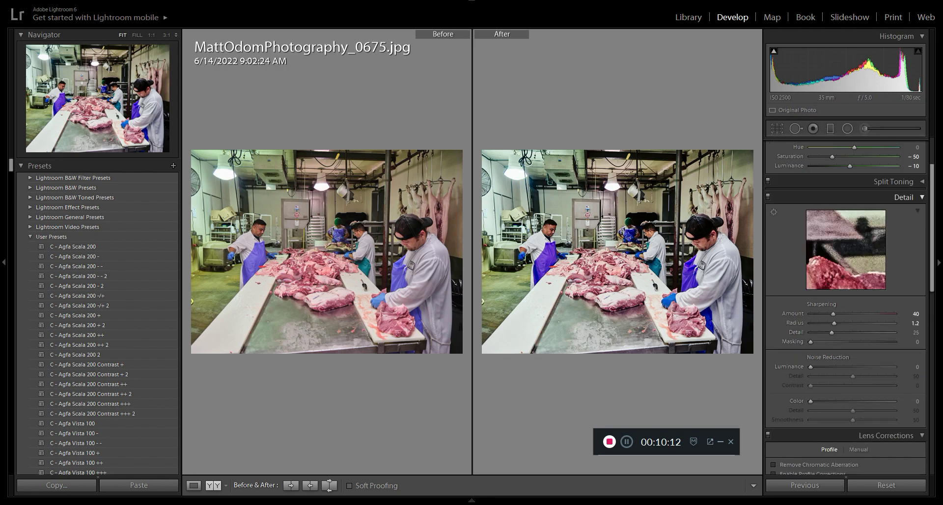
Step: Find the hotel street photo in the photo strip and switch to photo 0045 of the brick gas station before it
scroll(846, 294, "down", 5)
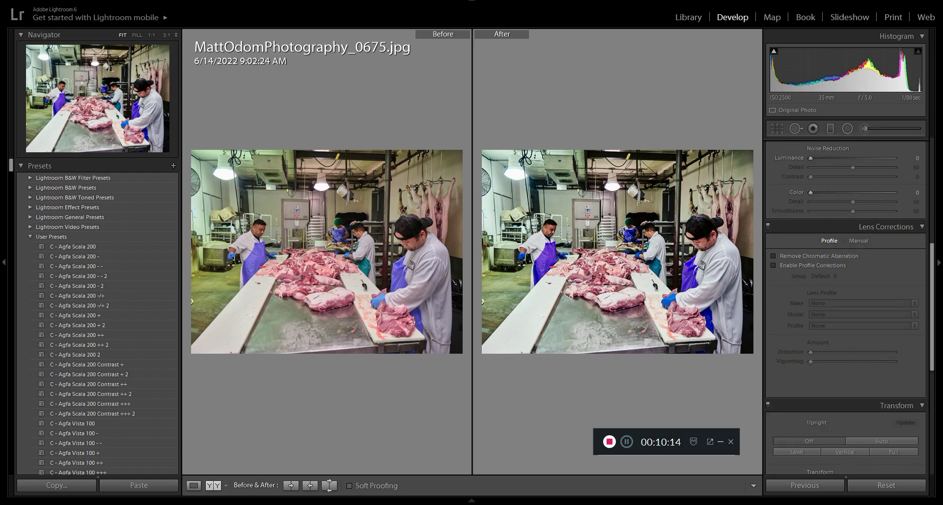
scroll(846, 295, "down", 5)
scroll(845, 295, "up", 8)
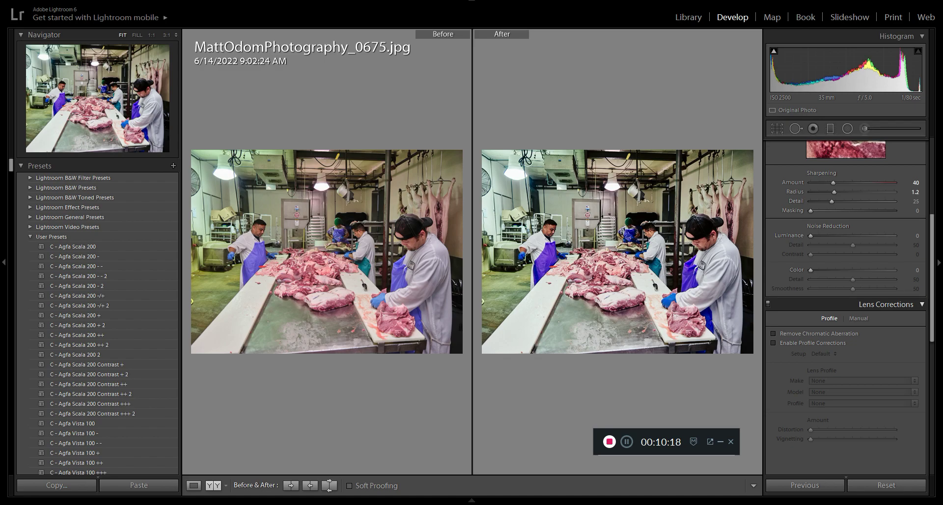
key("F6")
scroll(472, 466, "down", 10)
scroll(300, 466, "down", 8)
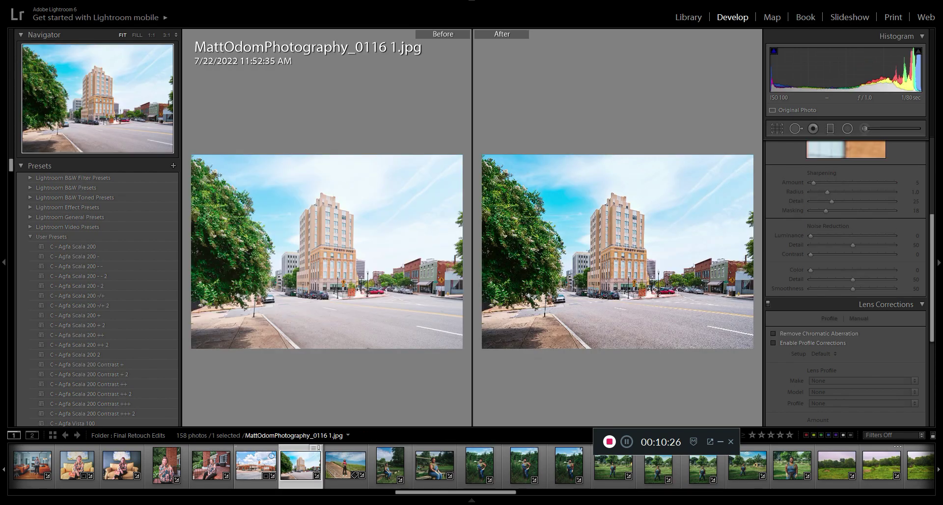
key("Left")
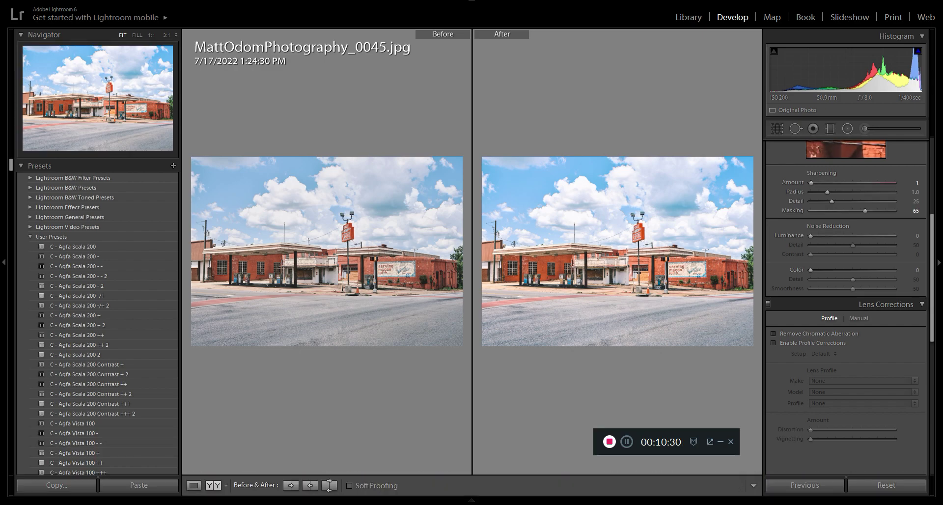
scroll(845, 294, "down", 3)
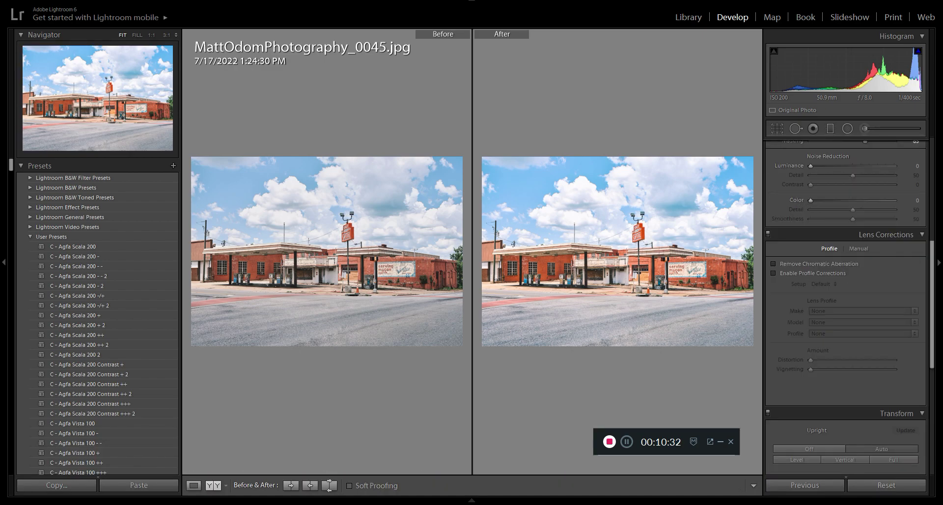
Step: Find the portrait of the woman seated on a garden bench in the photo strip and open it
scroll(844, 285, "down", 9)
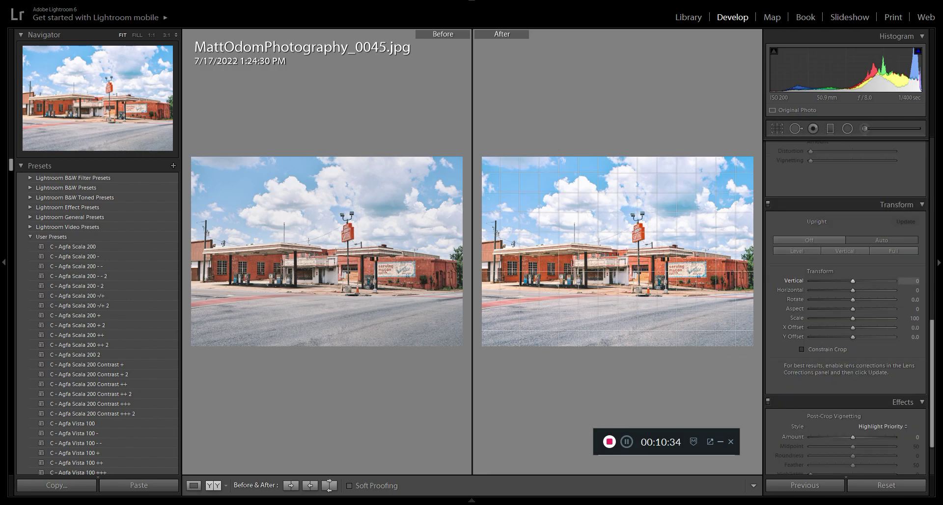
scroll(844, 295, "up", 12)
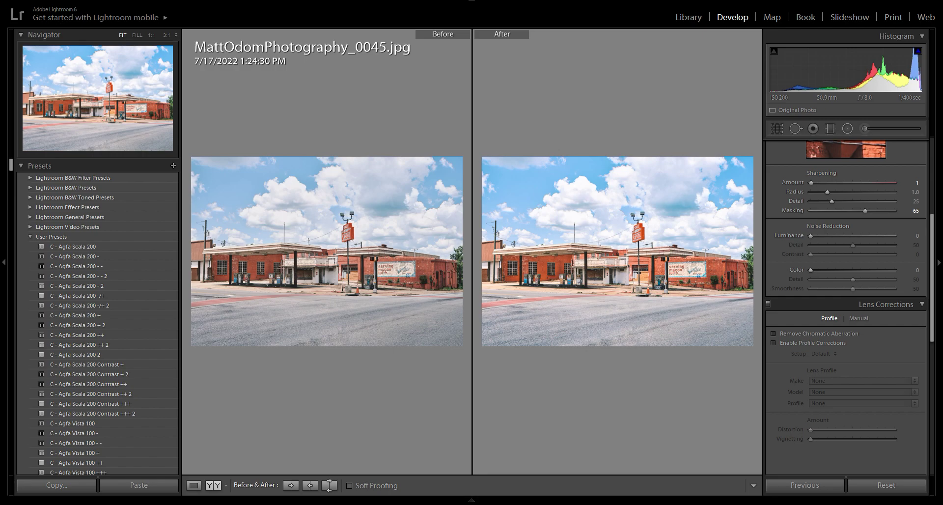
mouse_move(472, 500)
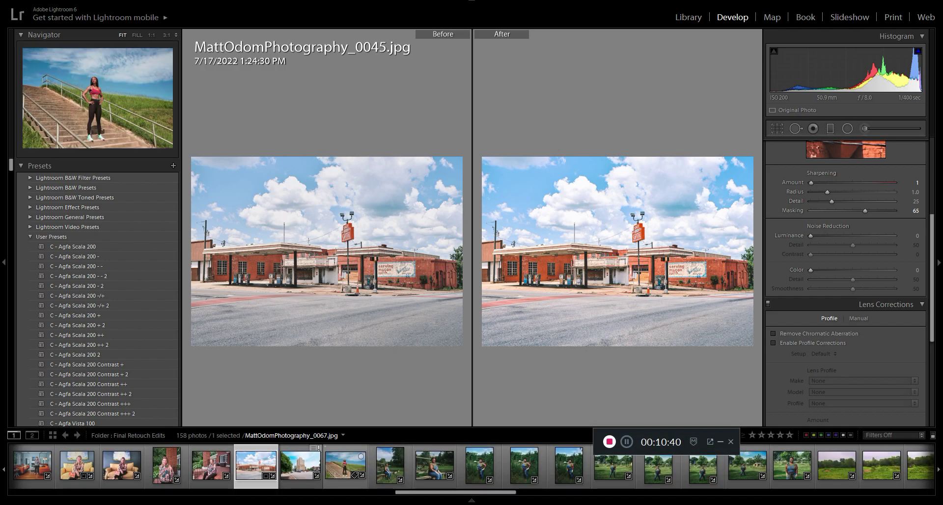
left_click(390, 464)
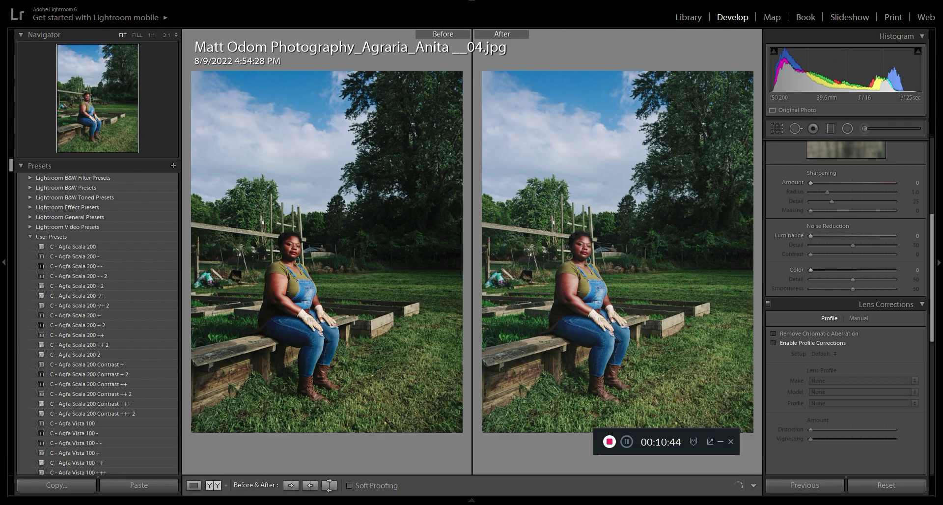
Step: Enable profile corrections on the garden bench portrait and choose the Tamron Di 28-75mm f/2.8 SP XR LD IF lens profile
left_click(773, 343)
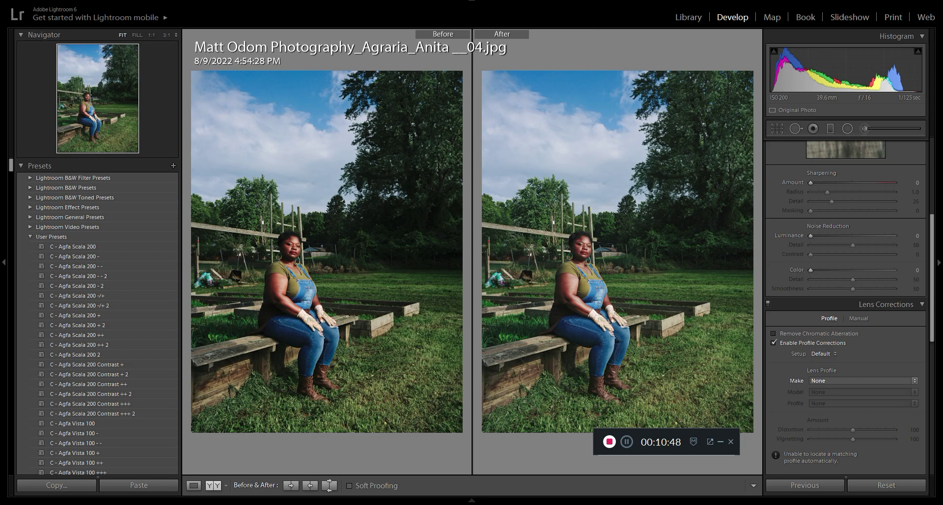
left_click(805, 343)
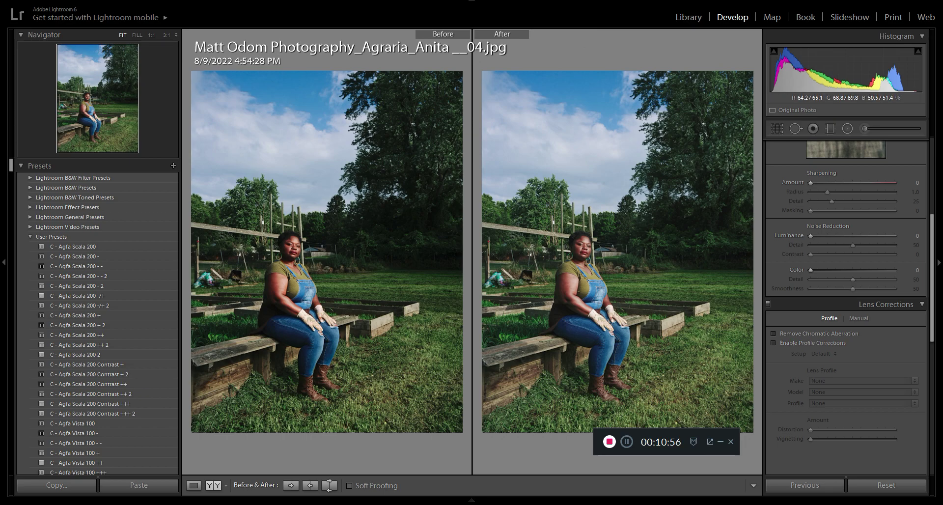
left_click(774, 343)
left_click(864, 381)
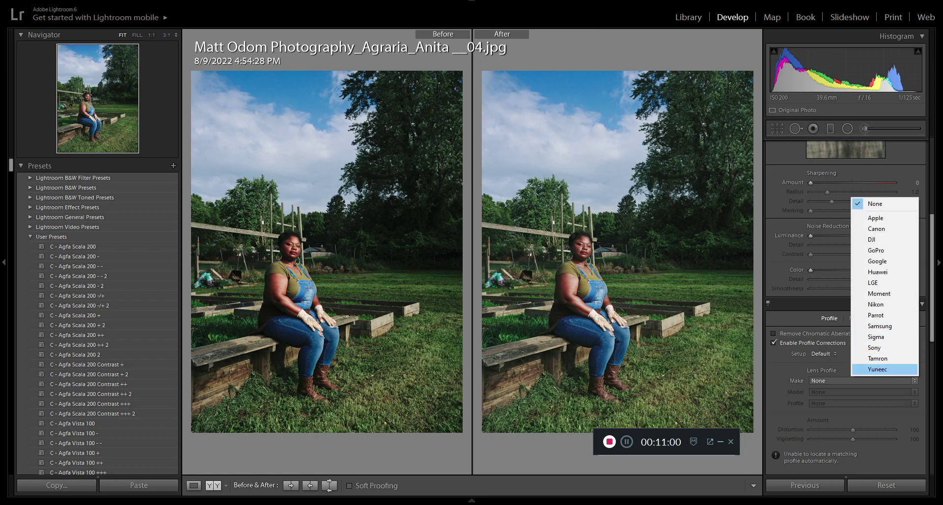
left_click(878, 358)
left_click(863, 392)
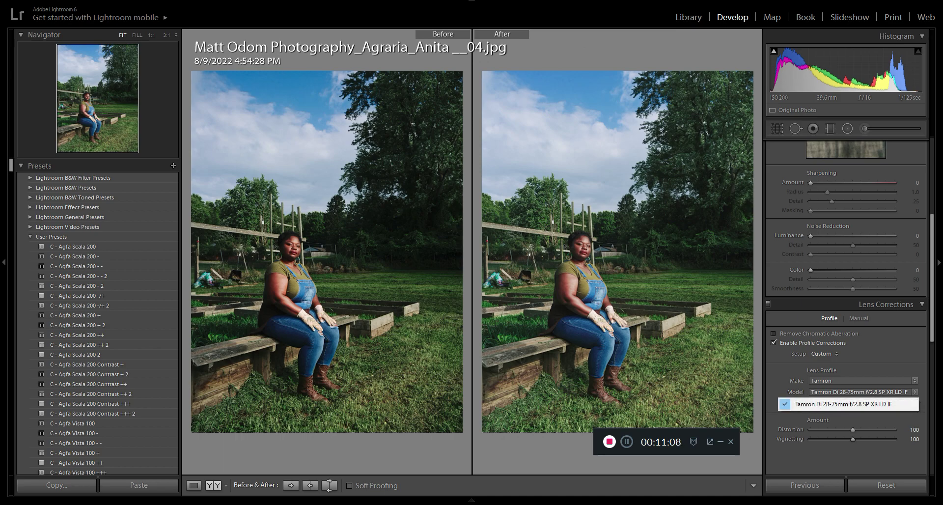
Step: Compare the garden bench portrait with and without the Tamron profile corrections, and leave the corrections disabled
left_click(774, 343)
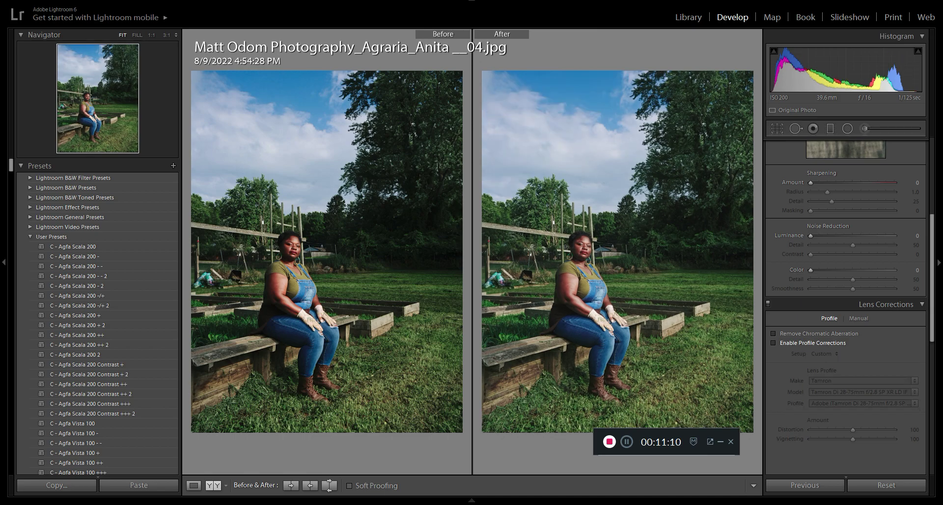
left_click(774, 342)
left_click(773, 343)
left_click(774, 343)
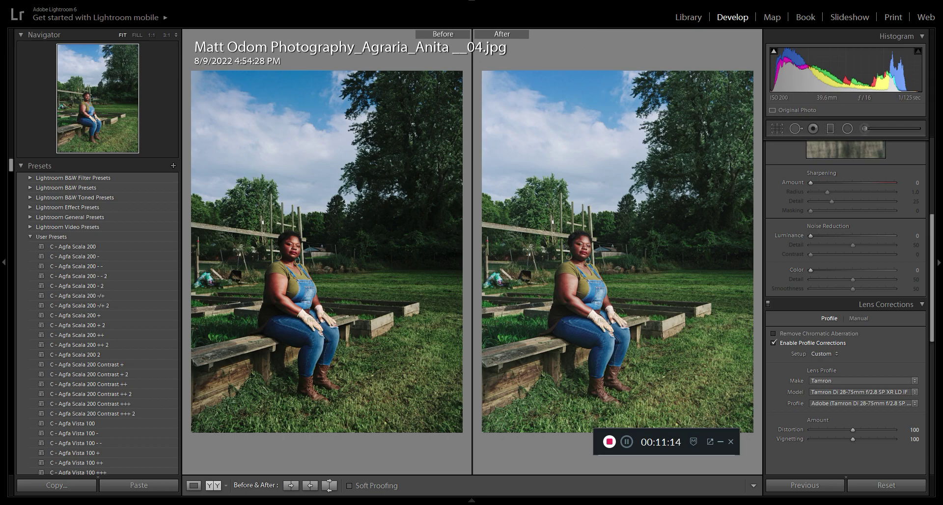
left_click(774, 343)
left_click(774, 343)
left_click(773, 343)
left_click(774, 342)
left_click(773, 343)
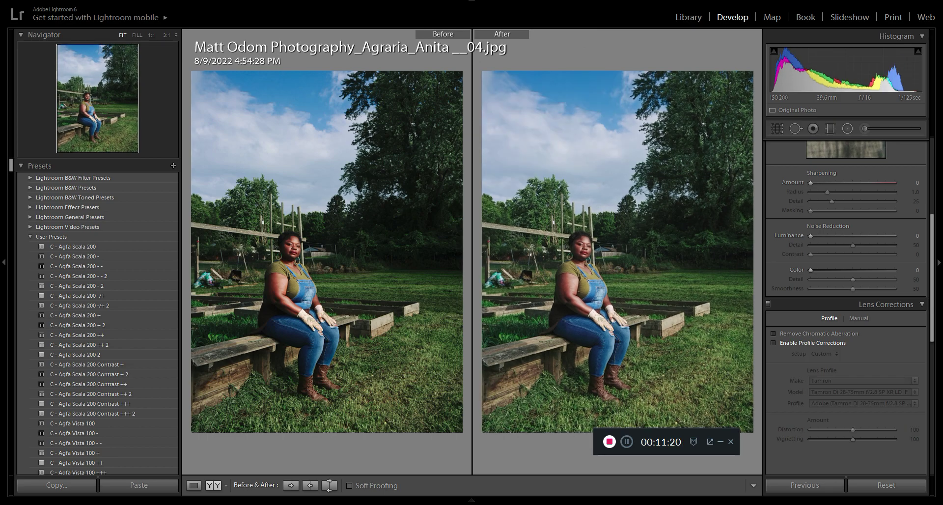
left_click(773, 343)
left_click(773, 343)
Step: Browse the photo strip and open the store display photo Burberry Pop-Up and Display00038
mouse_move(471, 500)
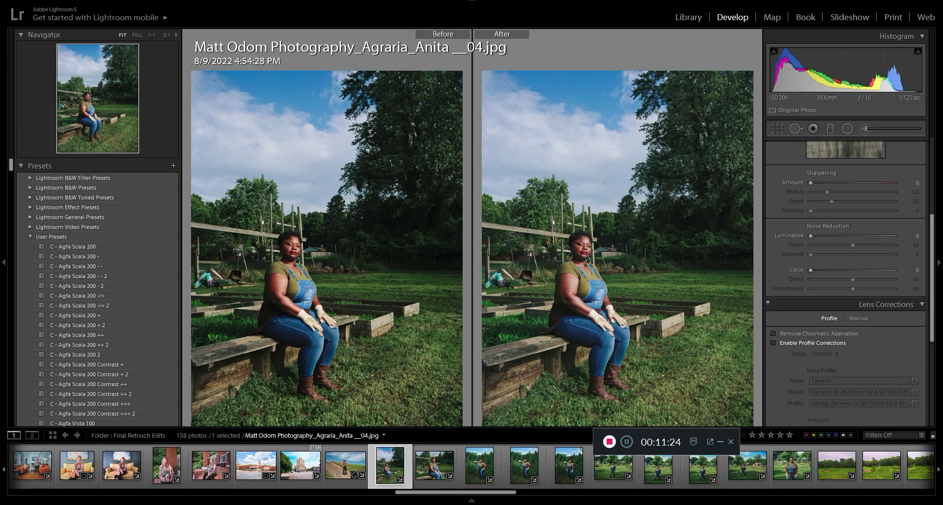
scroll(271, 456, "up", 20)
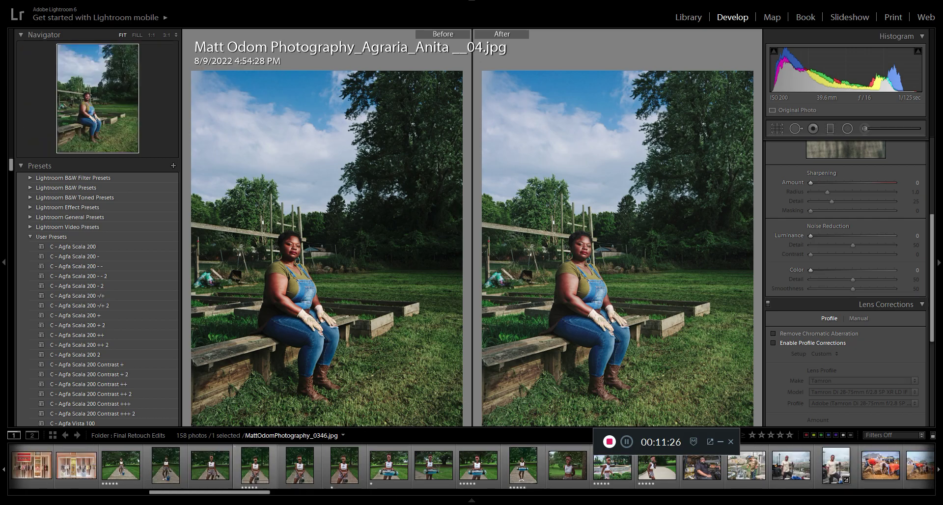
scroll(271, 464, "down", 15)
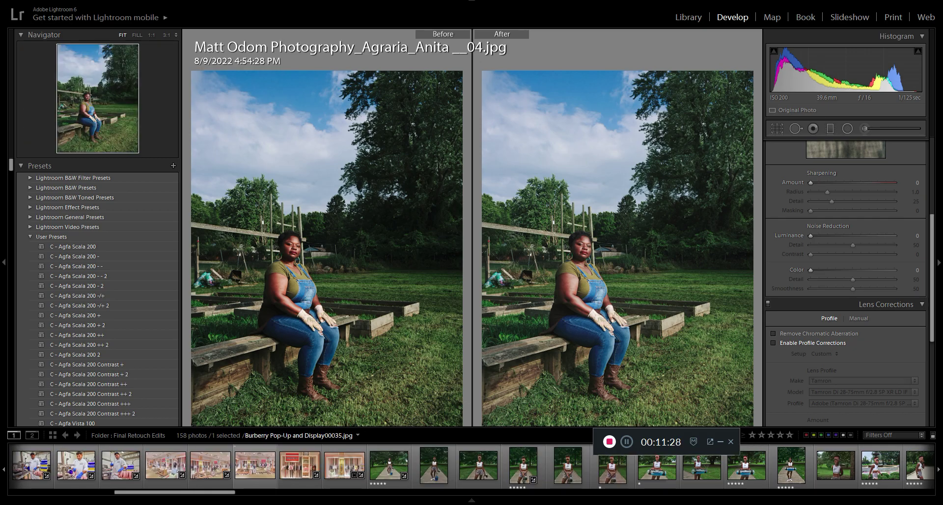
left_click(300, 464)
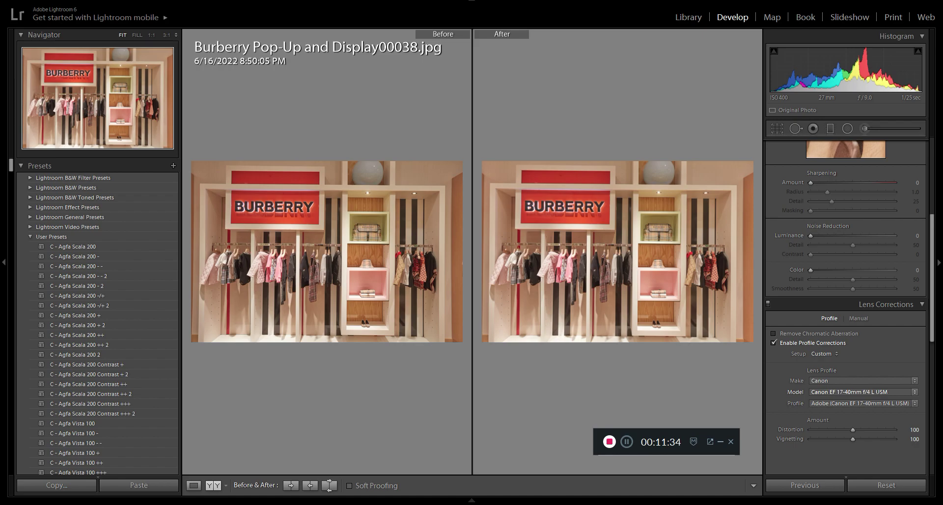
Step: Compare the Burberry display photo with profile corrections off and on, leaving the corrections enabled
left_click(774, 343)
left_click(774, 343)
left_click(773, 343)
Step: Examine the Lens Corrections, Transform and Effects settings of the Burberry display photo
scroll(844, 304, "down", 3)
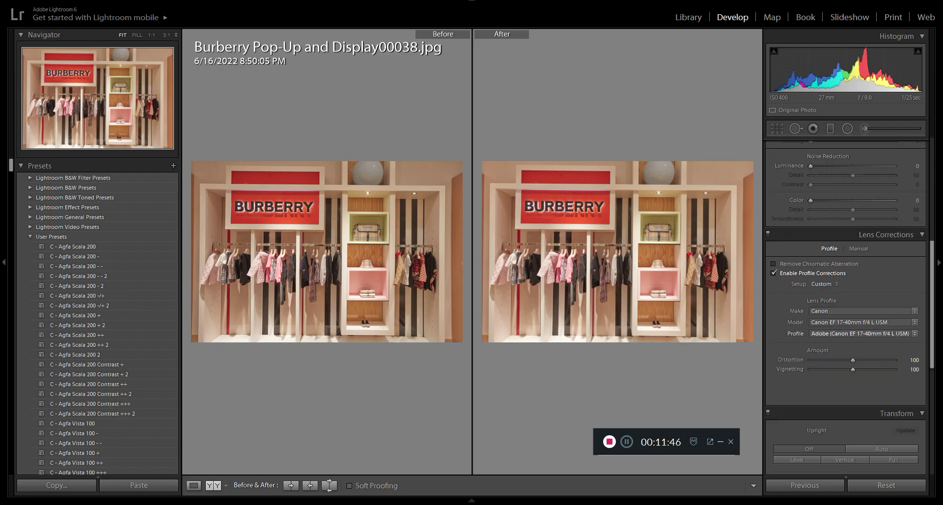
scroll(847, 324, "down", 5)
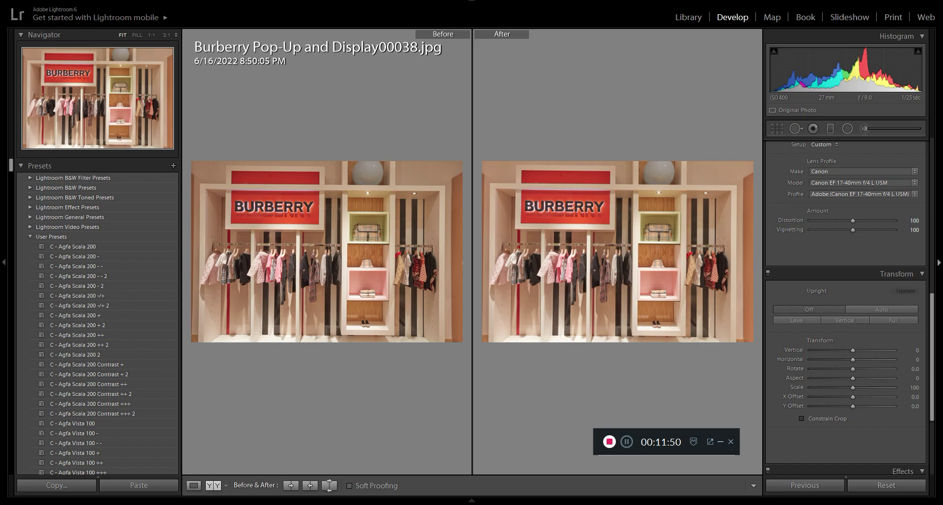
scroll(847, 304, "down", 5)
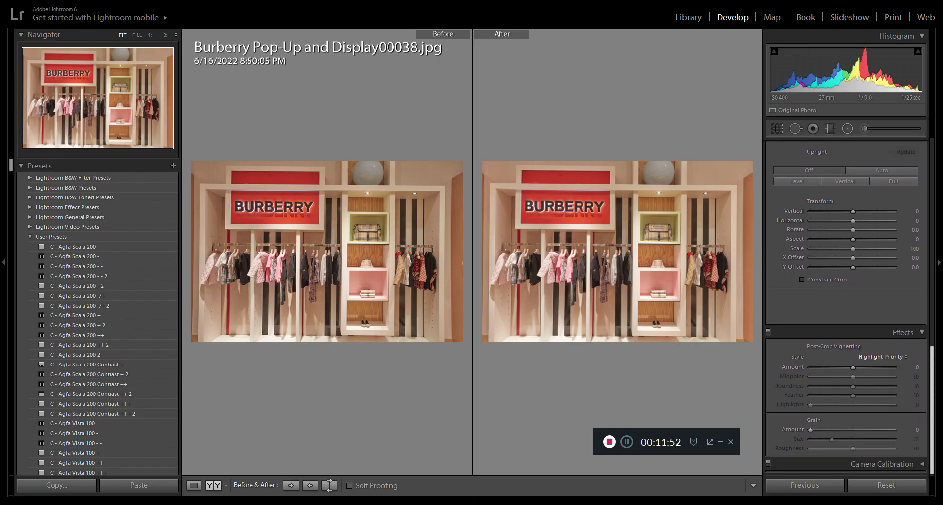
scroll(845, 305, "up", 10)
scroll(845, 305, "down", 3)
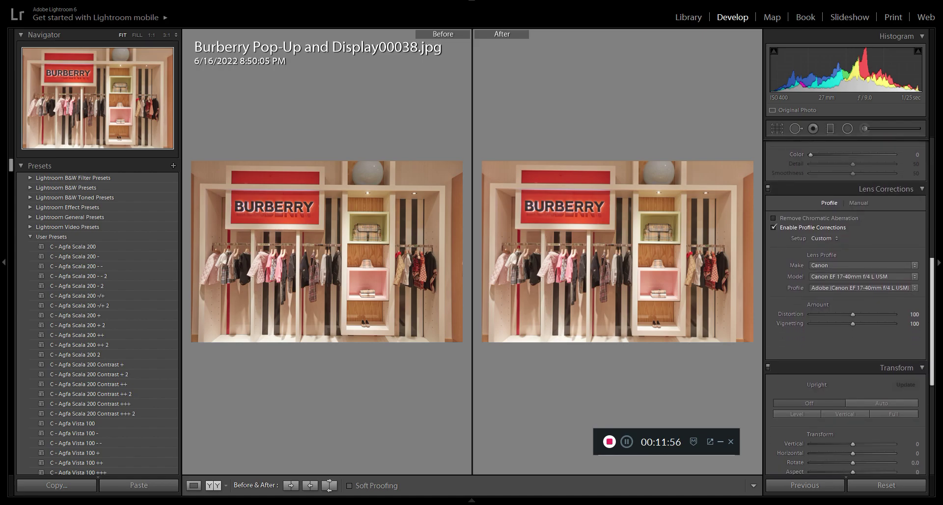